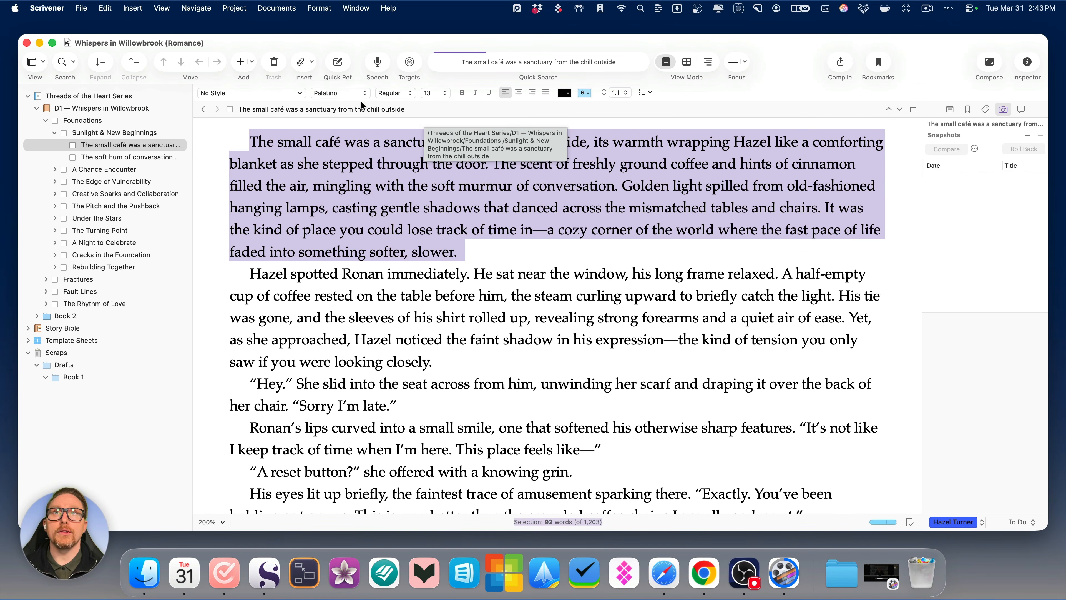
Change the selected opening paragraph's font to Times New Roman and its size to 24.
click(335, 99)
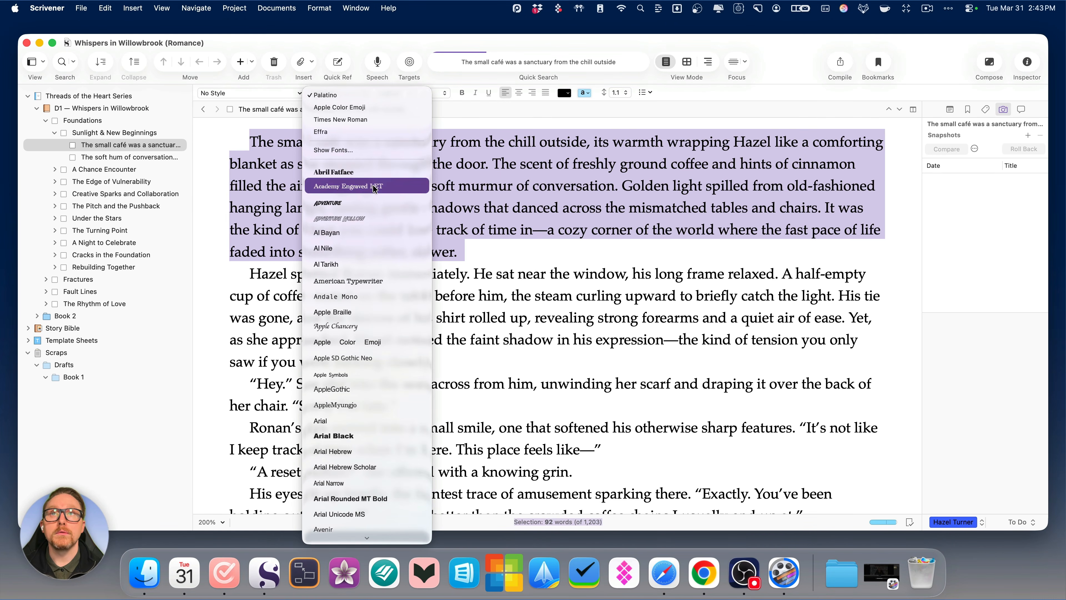
click(368, 119)
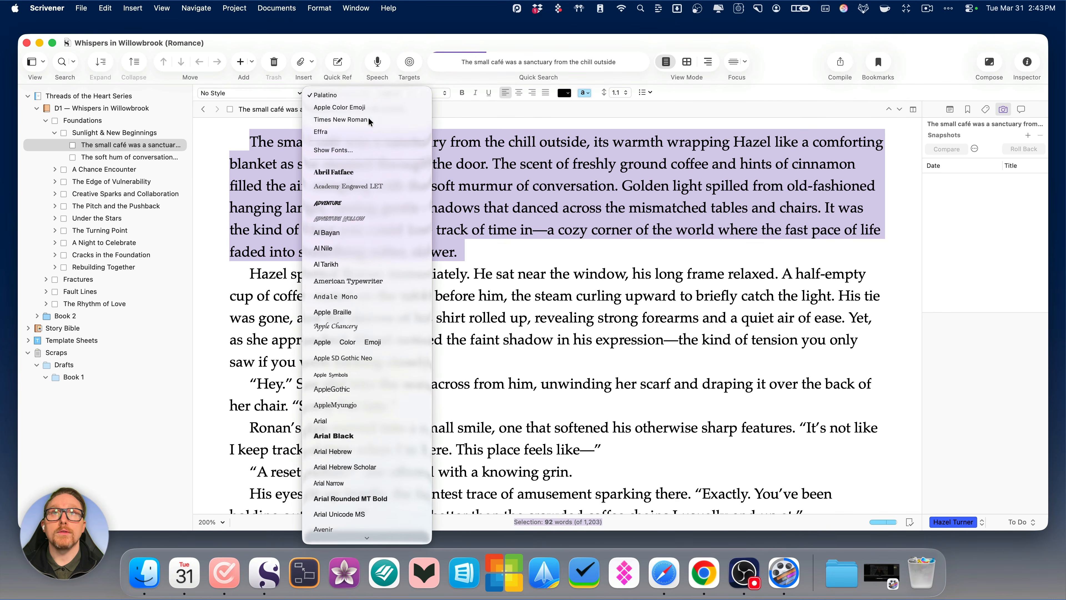
click(435, 93)
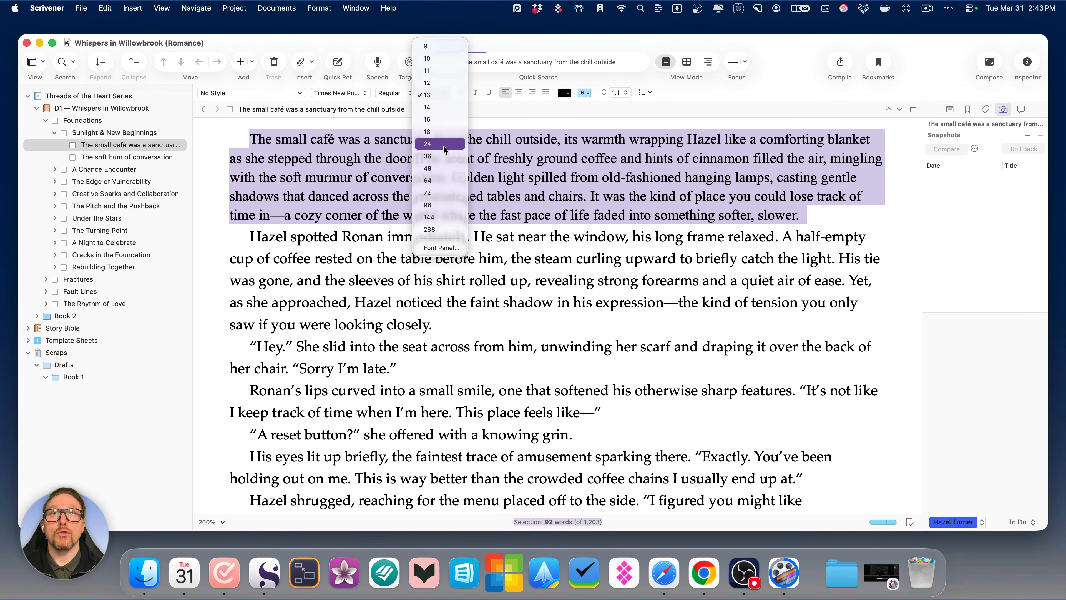
click(443, 145)
click(522, 311)
Compare the opening paragraph's font and size with those of the paragraphs that follow it.
scroll(426, 411, down, 1)
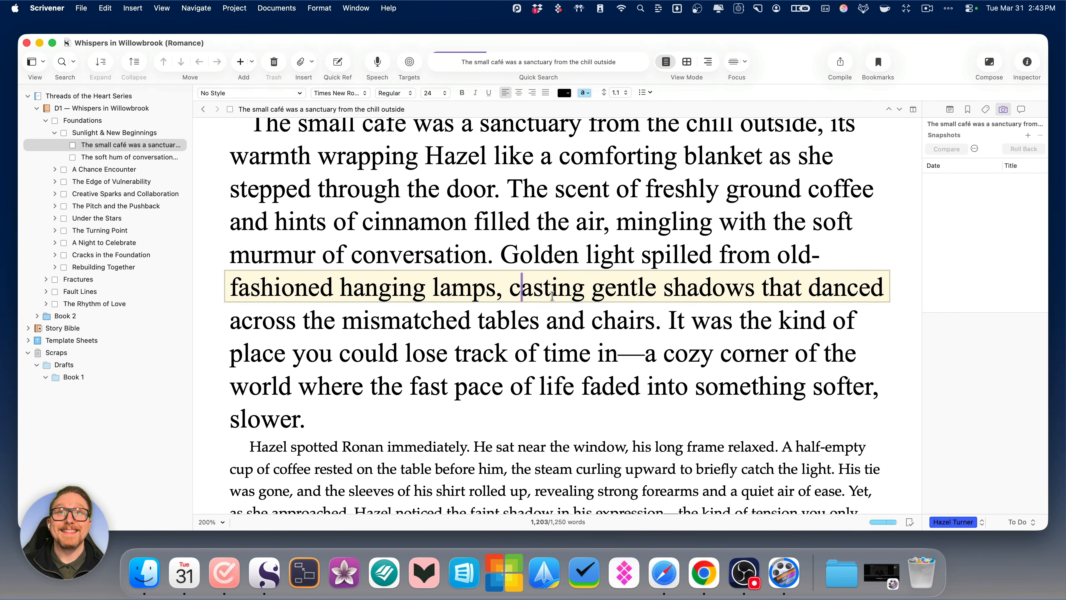
scroll(529, 348, up, 1)
scroll(561, 310, down, 3)
scroll(561, 310, down, 3)
click(570, 329)
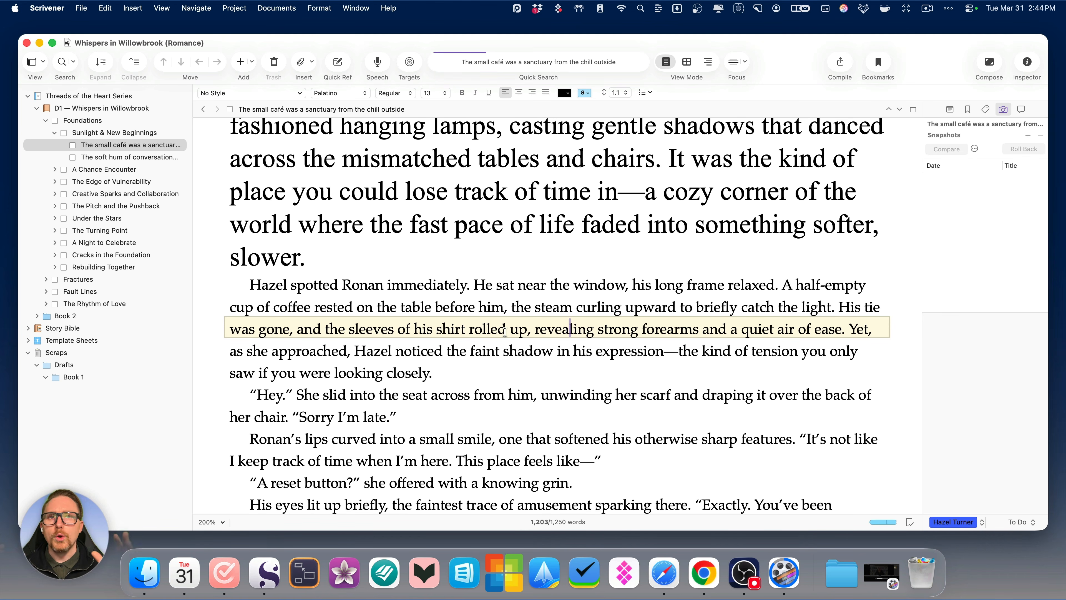
scroll(501, 363, up, 5)
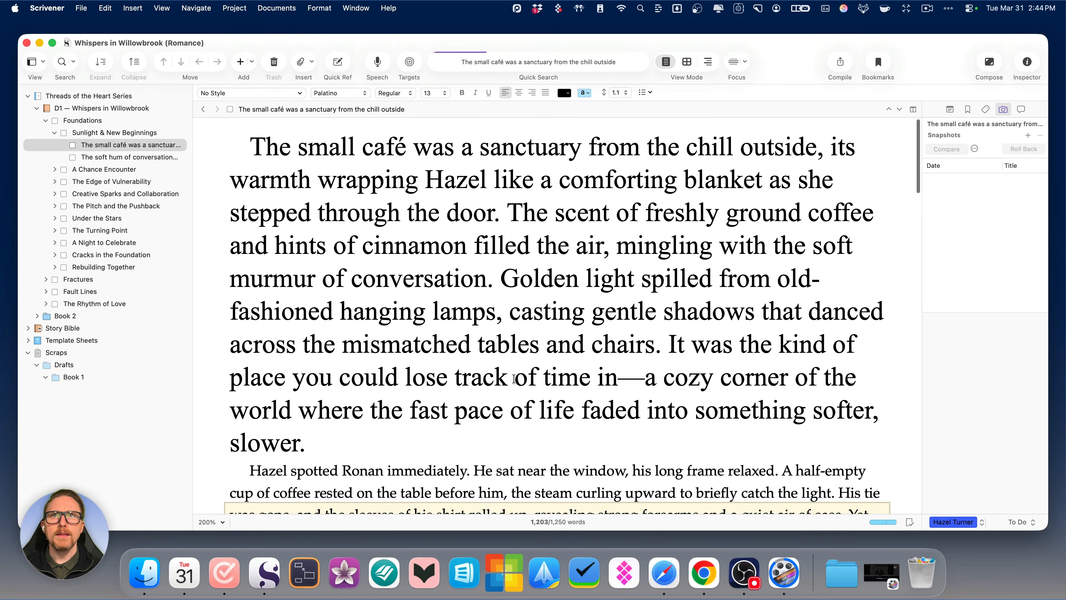
click(352, 449)
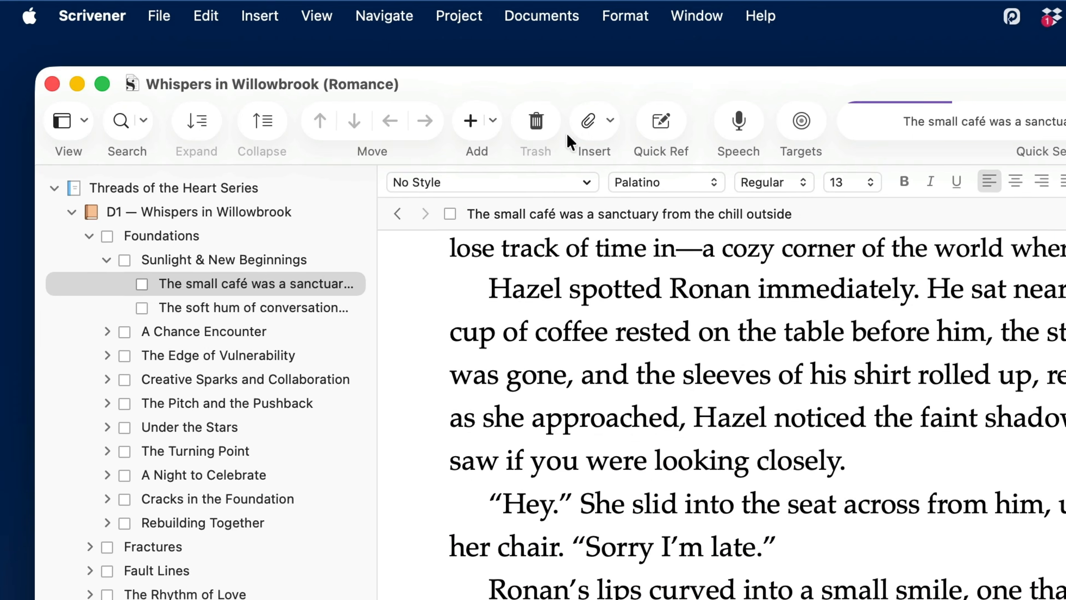
Open the application's editing settings for the main text formatting of new documents.
click(105, 19)
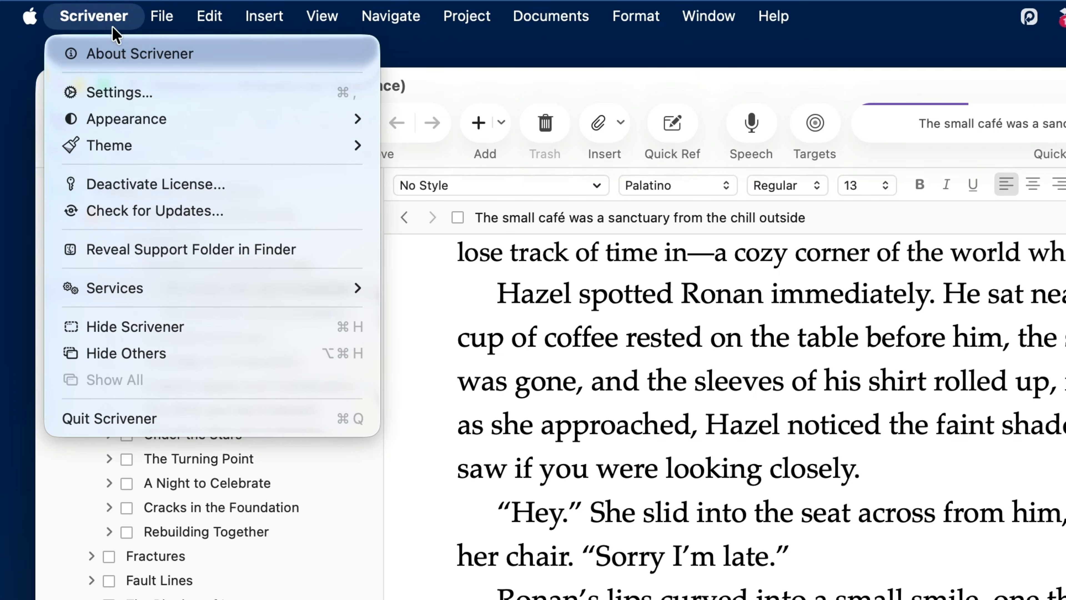
click(134, 96)
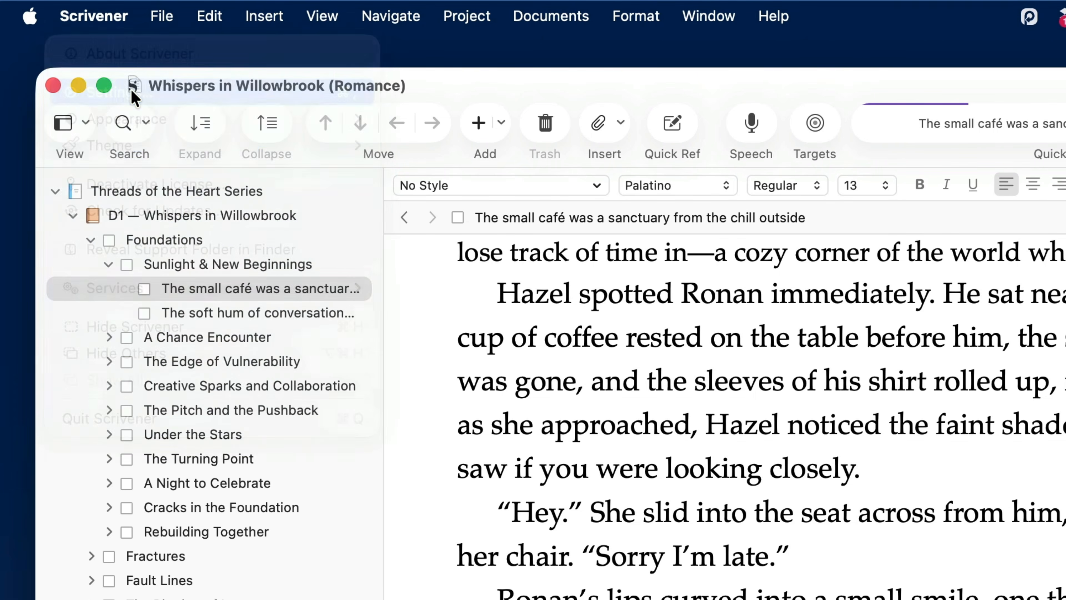
click(550, 231)
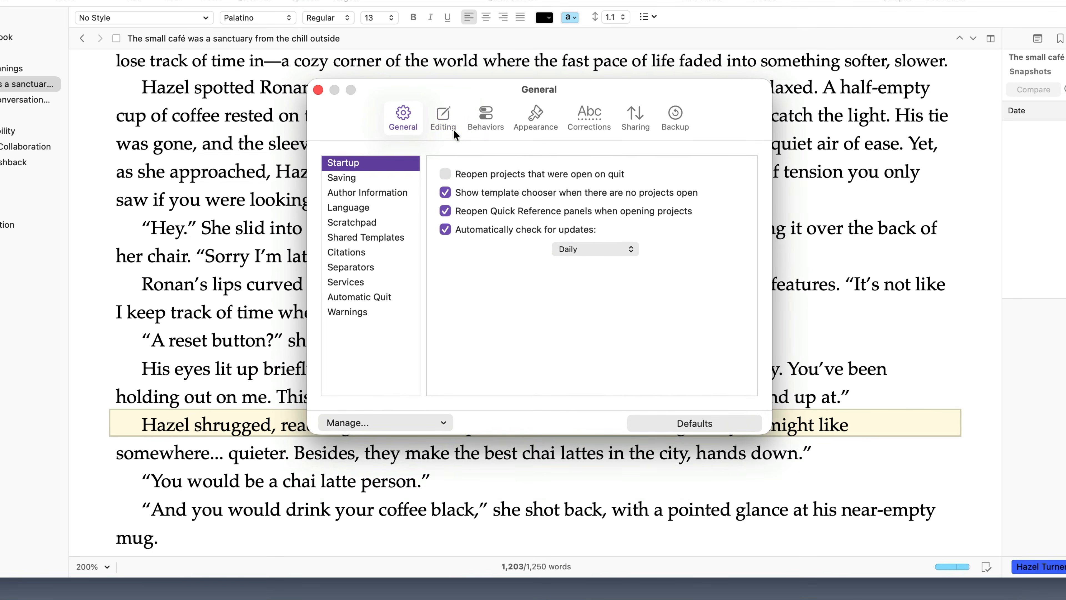
click(492, 179)
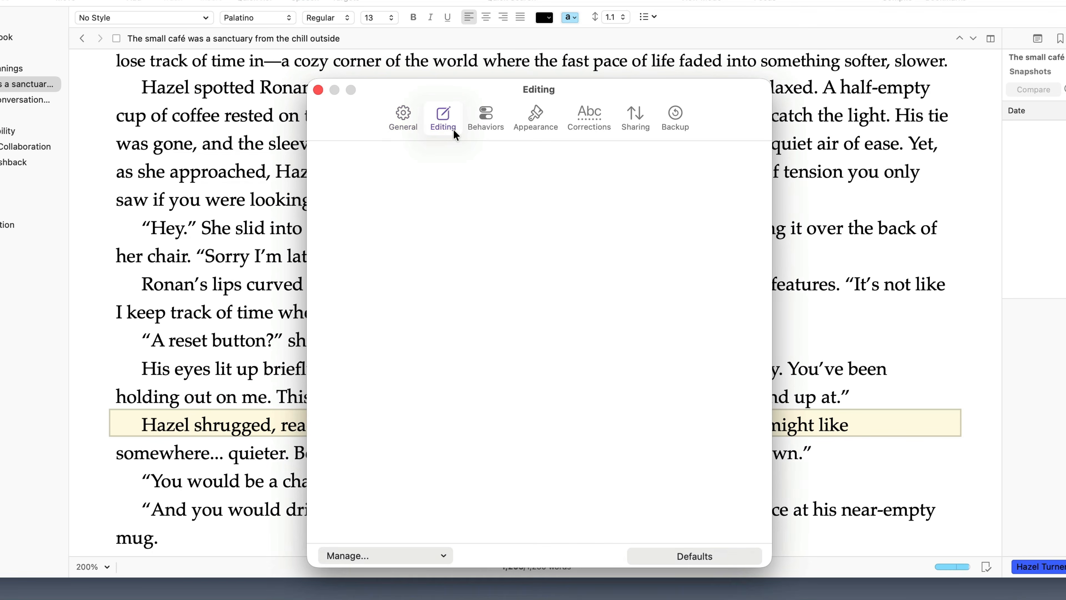
click(536, 166)
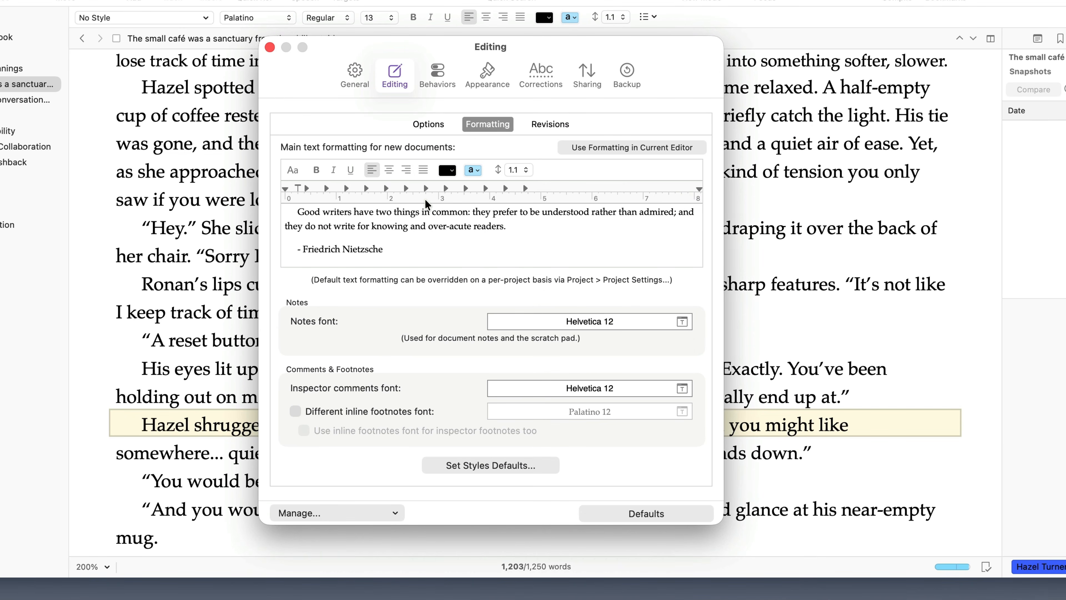
Browse the fonts offered for the default main text, leaving the choice as it is.
click(293, 173)
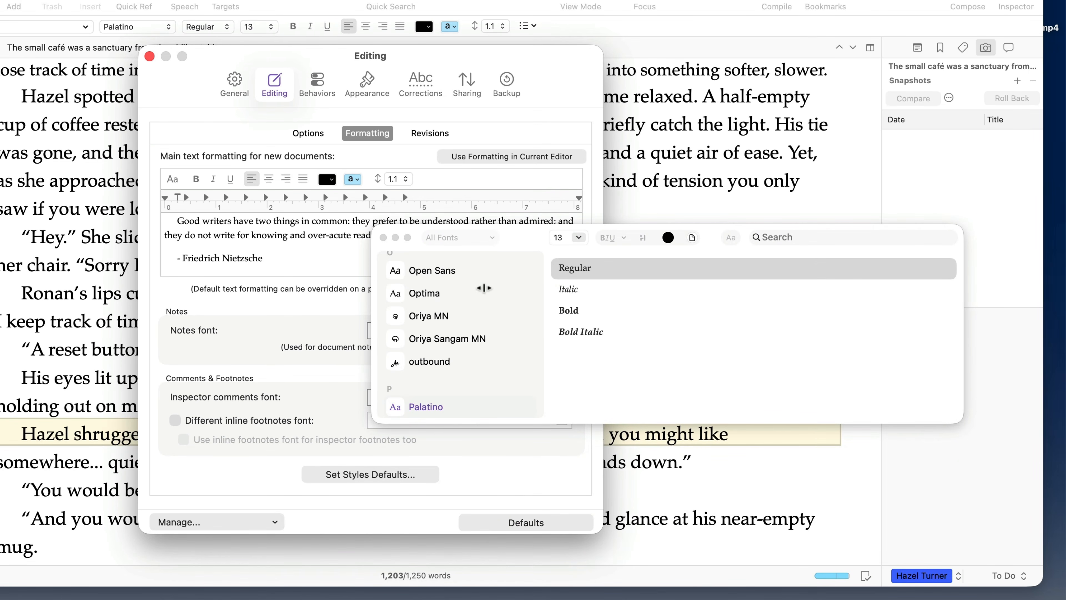
scroll(487, 290, up, 15)
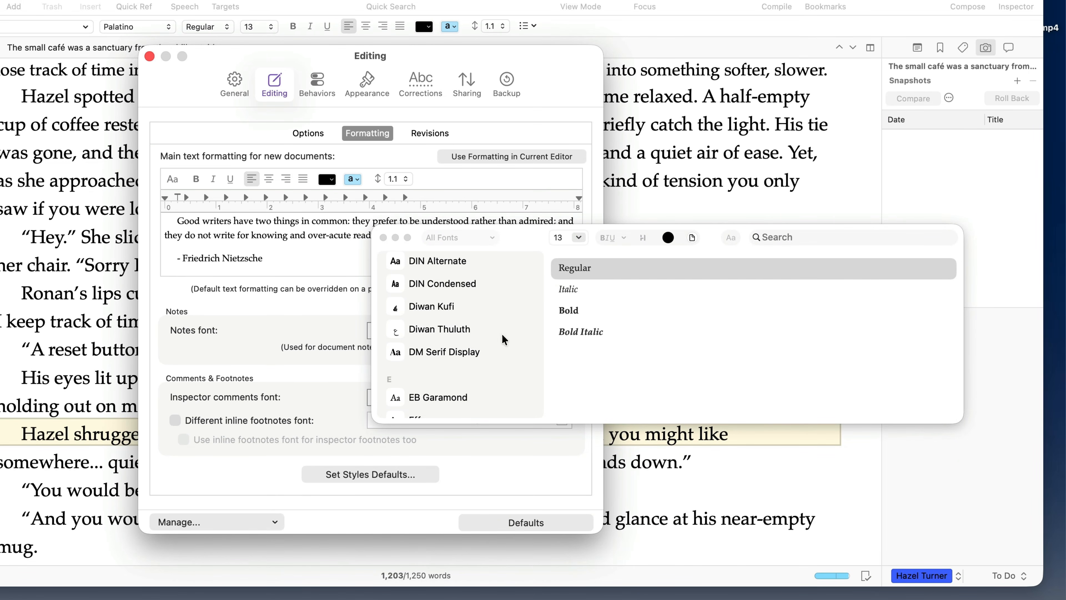
click(383, 237)
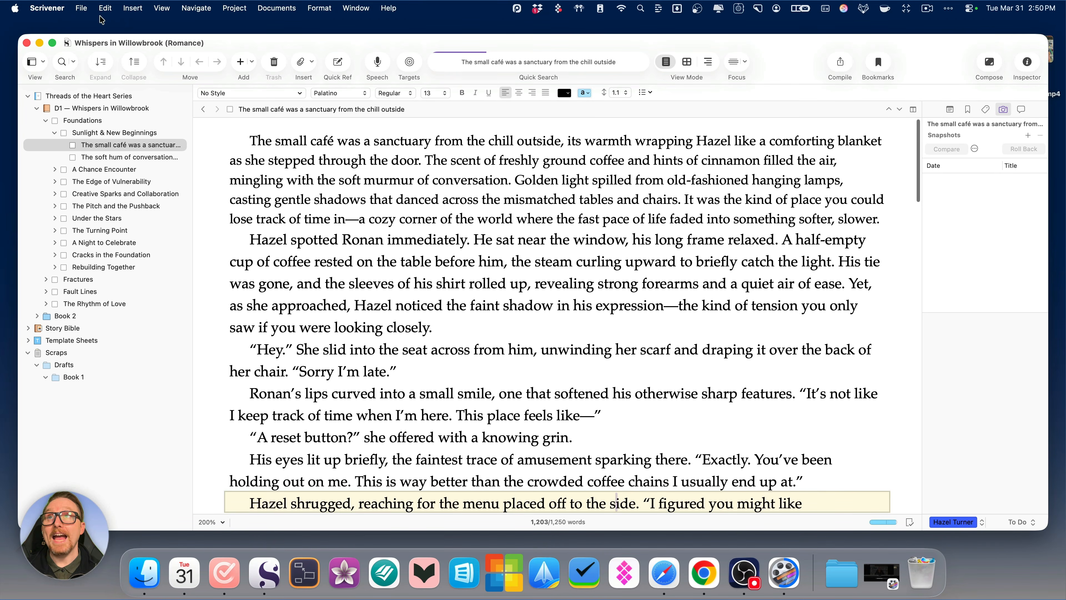
Review the setting that adopts the current editor's formatting as the default for new documents.
click(47, 8)
click(60, 46)
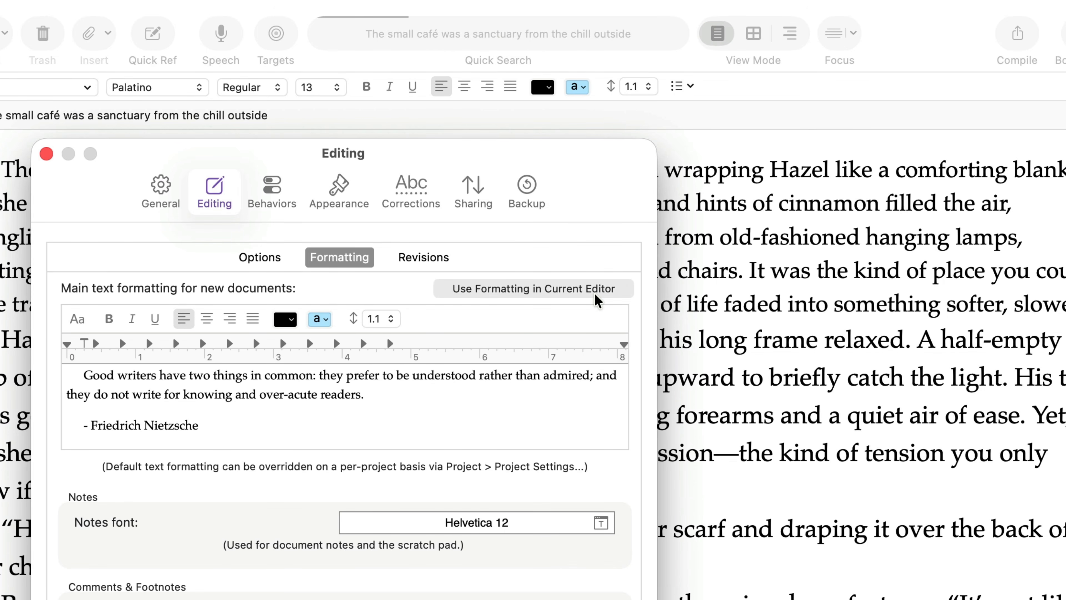
key(super+w)
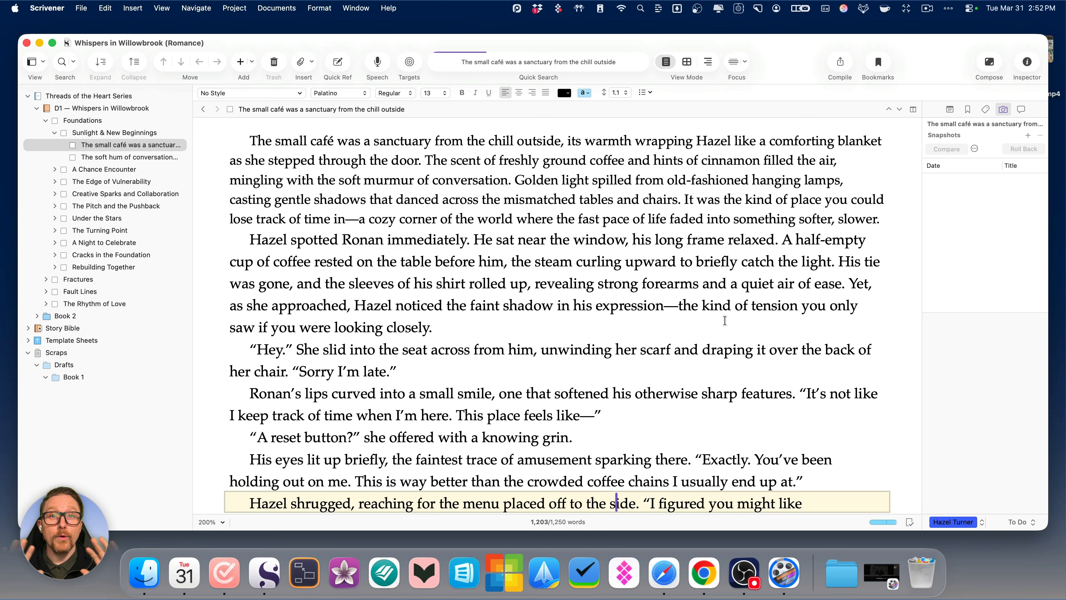
Convert the café scene's entire text to default formatting, with only Convert font only enabled, and check the scene.
click(425, 160)
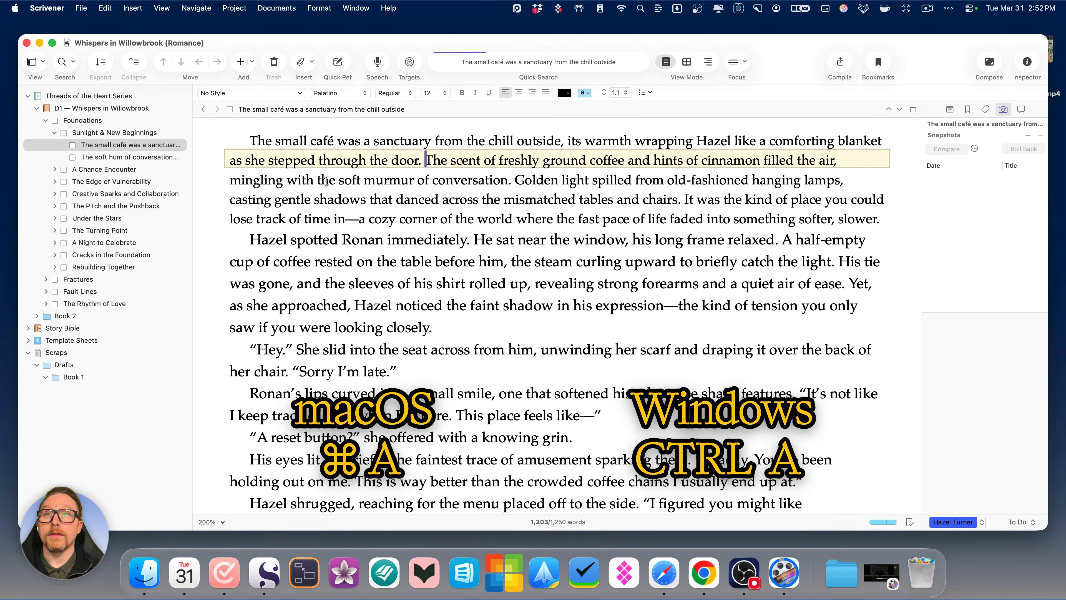
key(super+a)
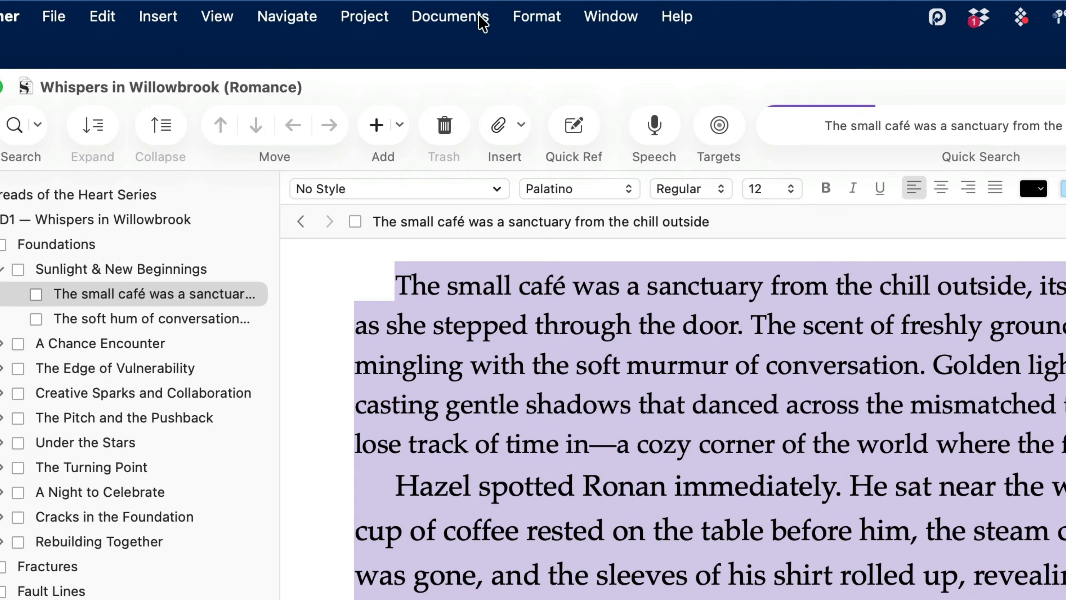
click(483, 23)
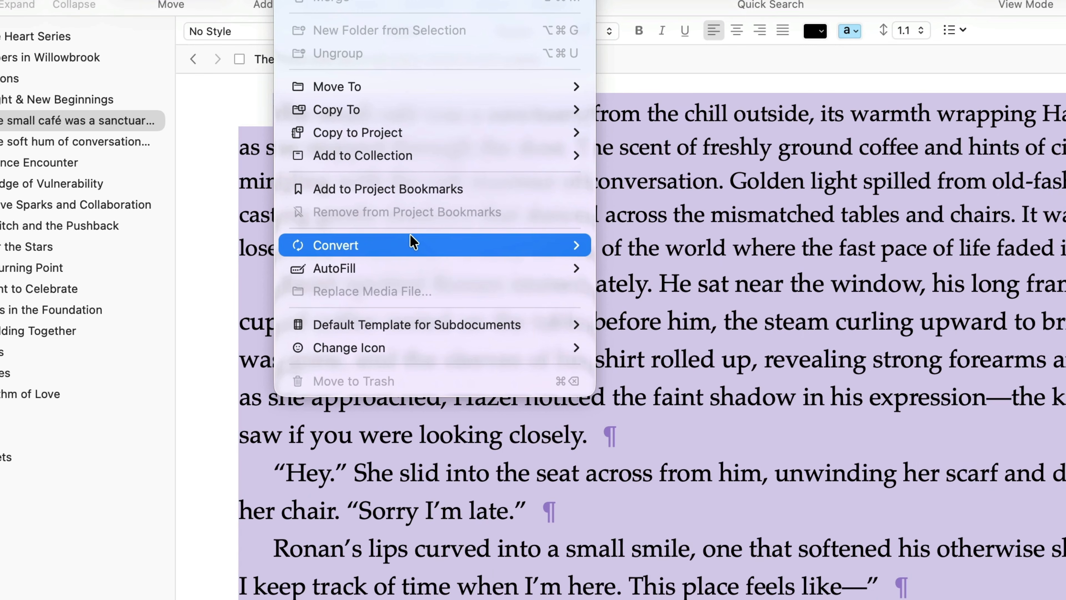
mouse_move(560, 439)
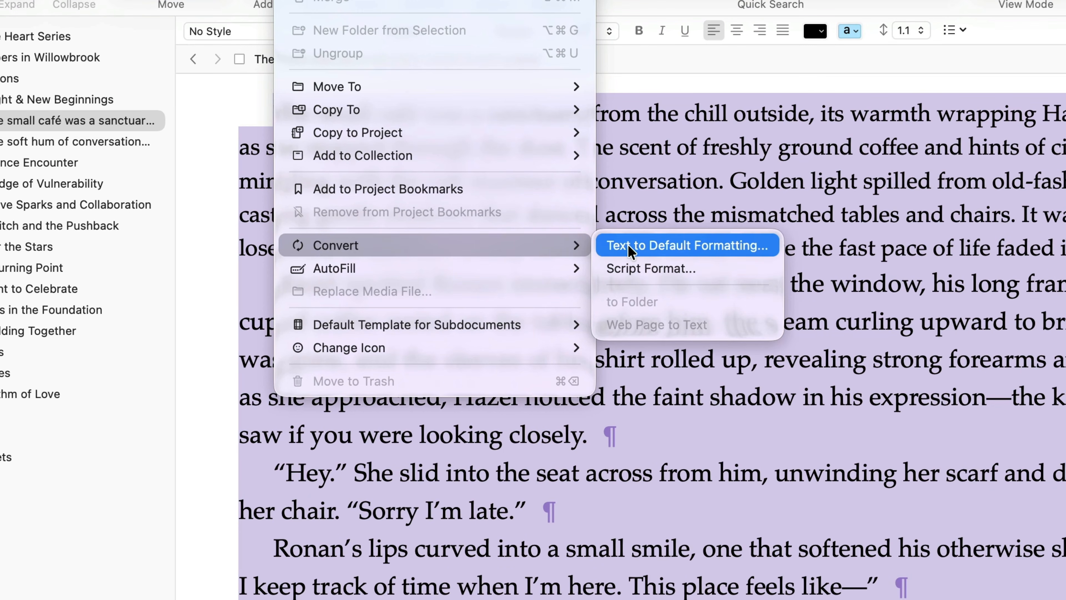
click(686, 247)
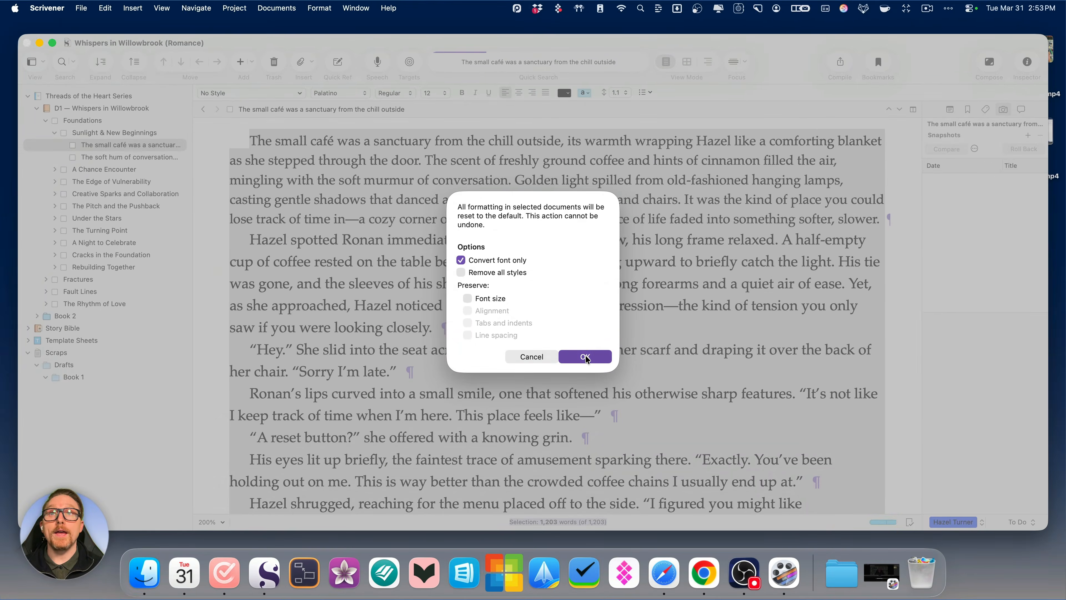
click(621, 445)
click(586, 357)
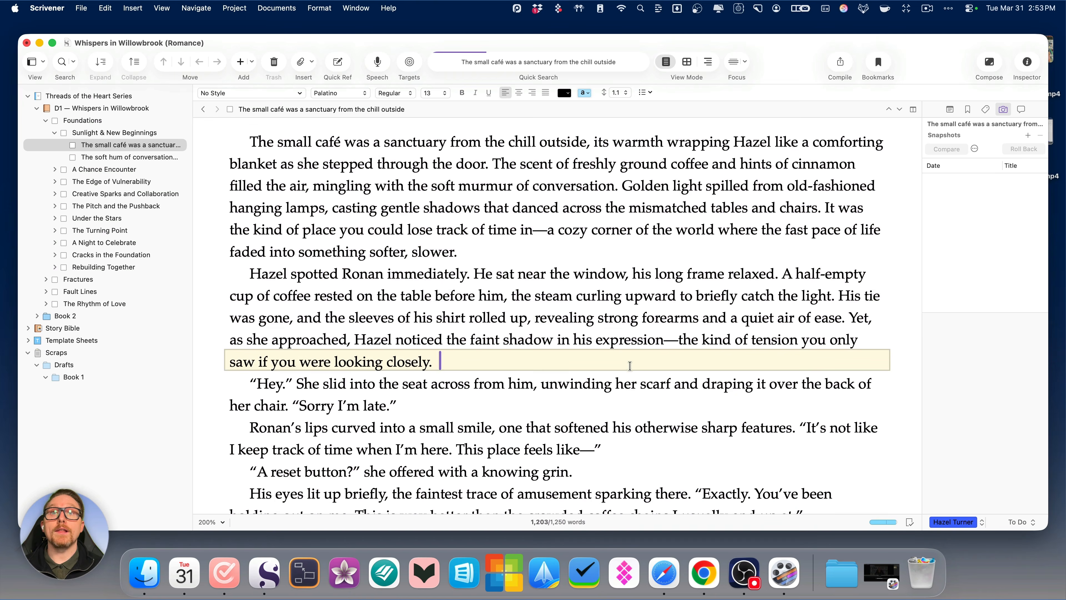
scroll(636, 402, down, 15)
scroll(636, 402, up, 15)
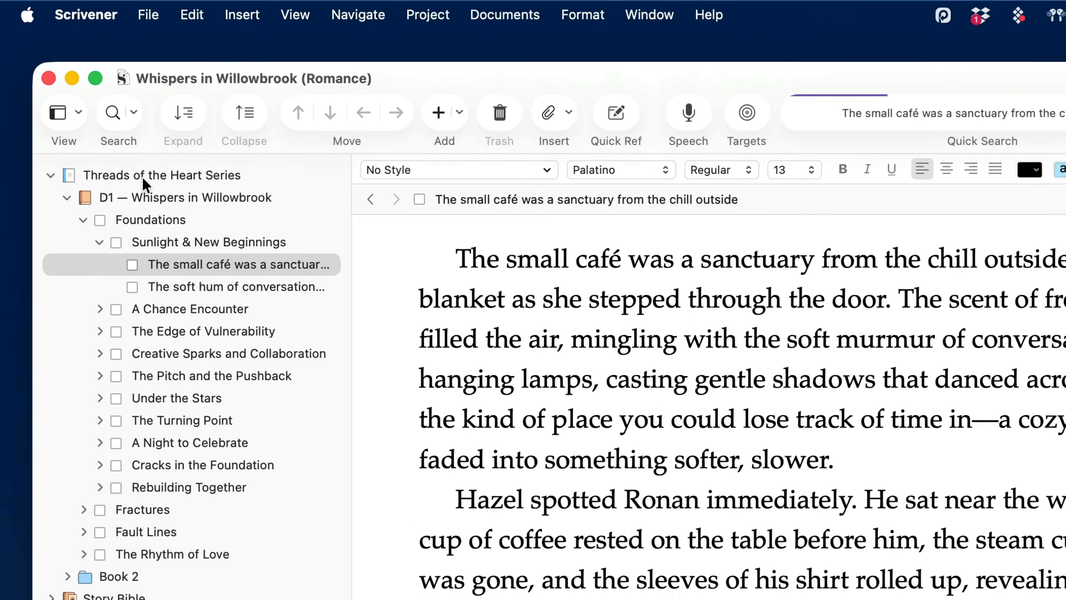
Expand the Threads of the Heart Series outline fully and select every document in the binder.
click(78, 96)
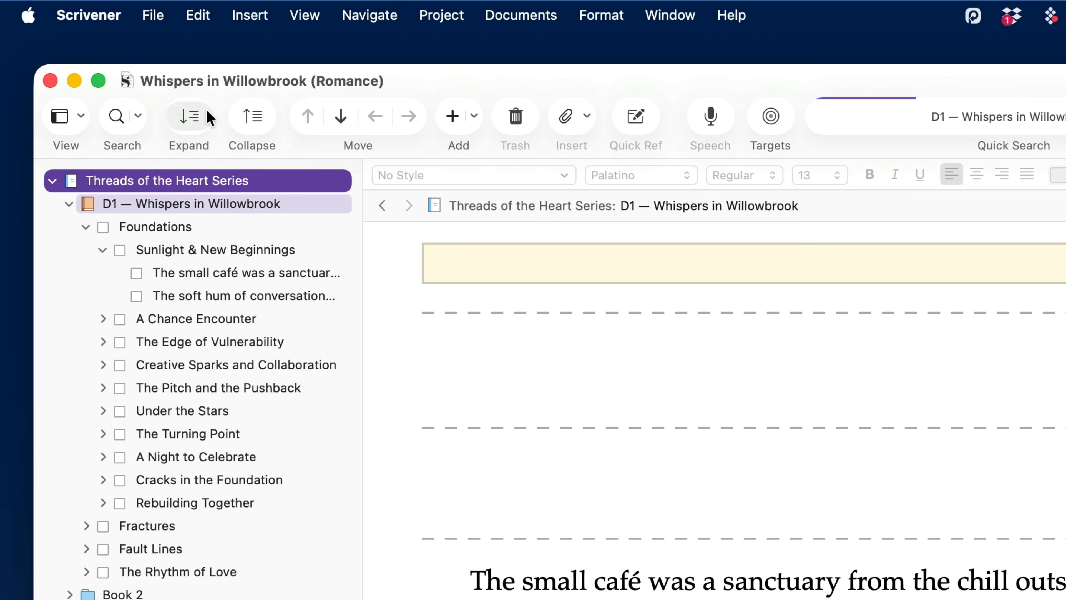
click(198, 120)
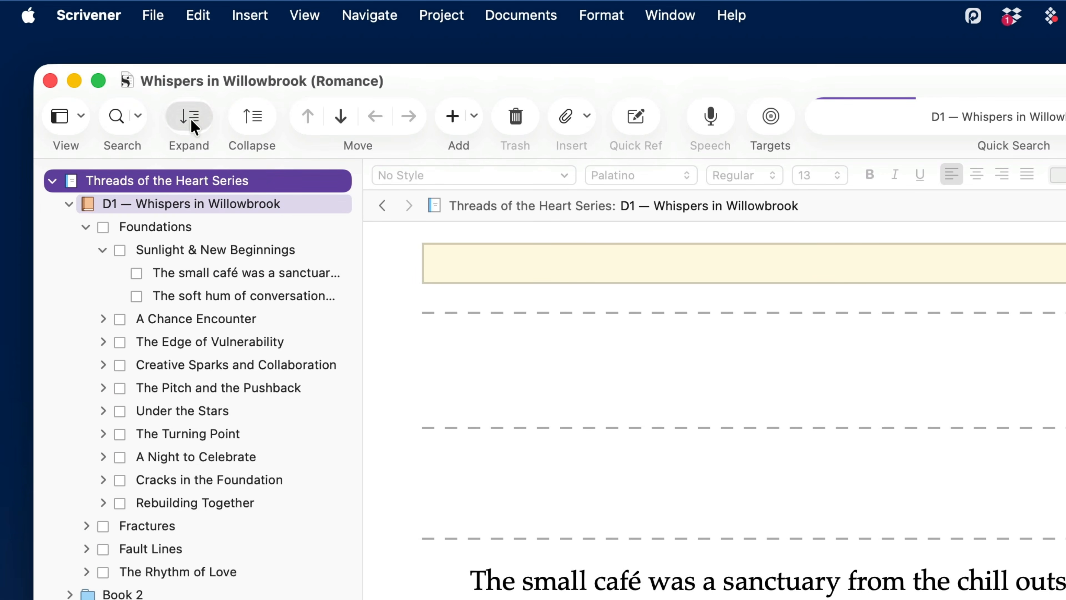
scroll(264, 597, up, 20)
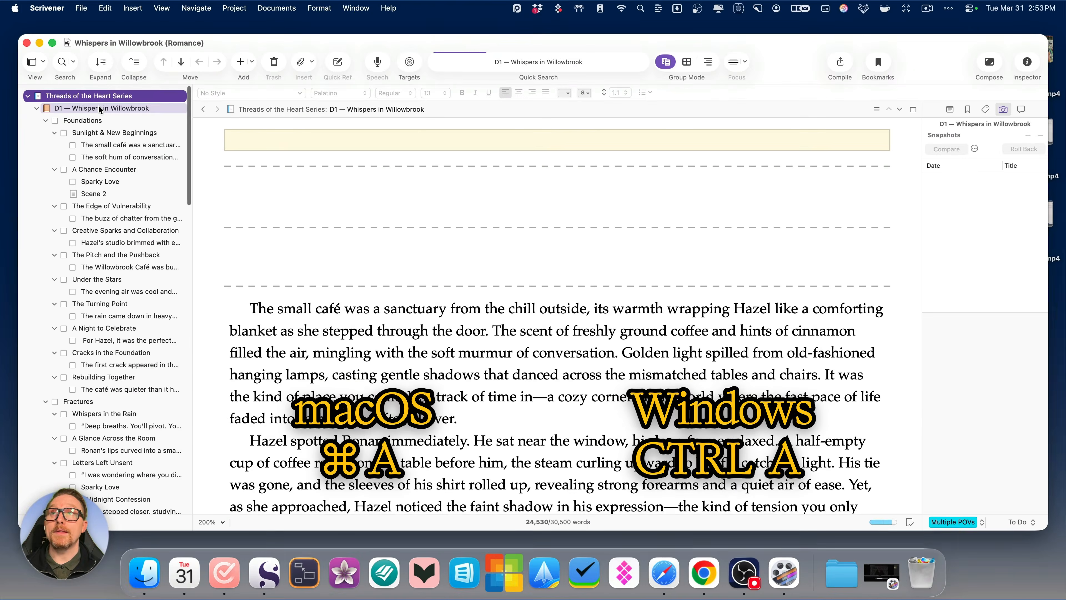
click(197, 205)
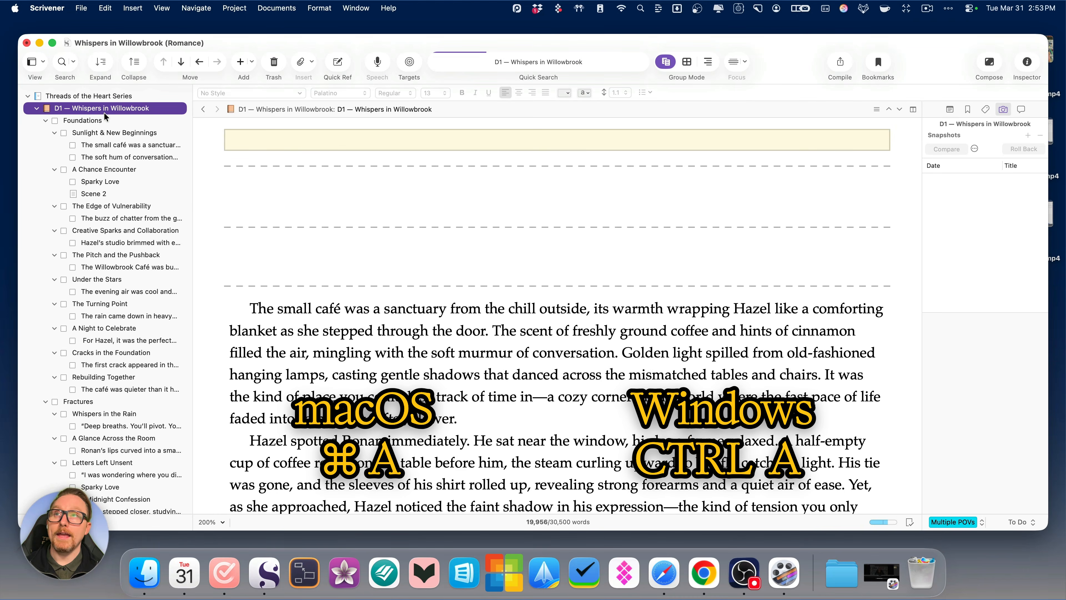
key(super+a)
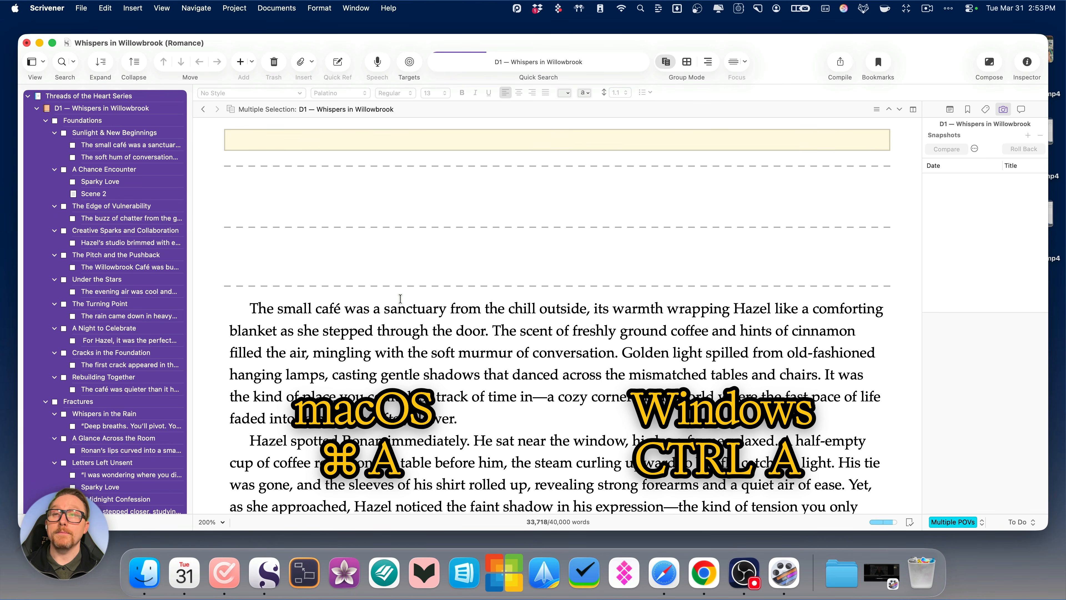
Convert the full text of all selected documents to default formatting, with only Convert font only enabled, and check the manuscript.
click(380, 324)
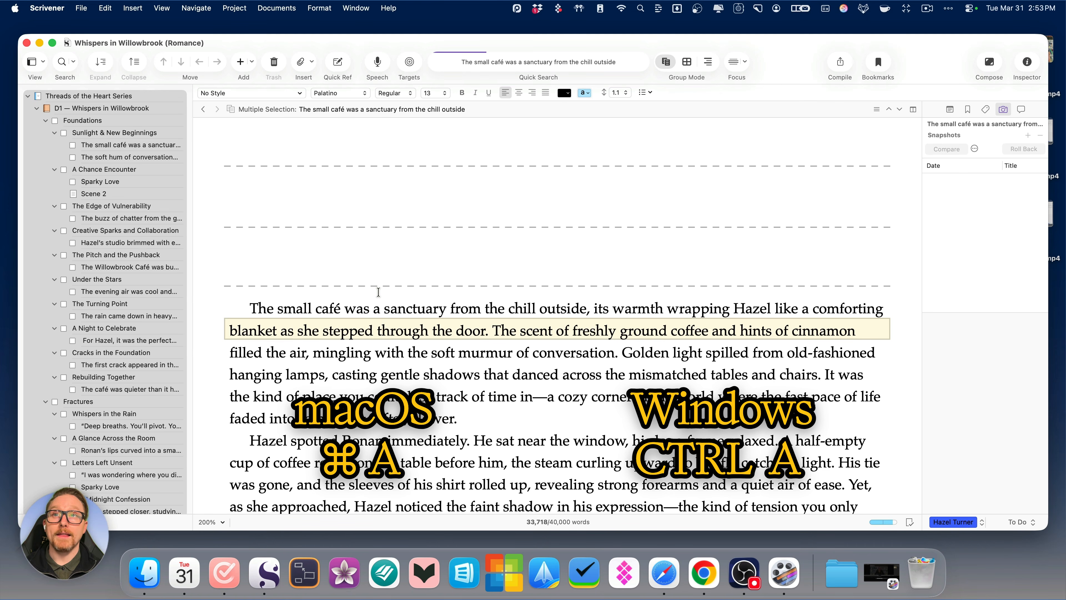
key(super+a)
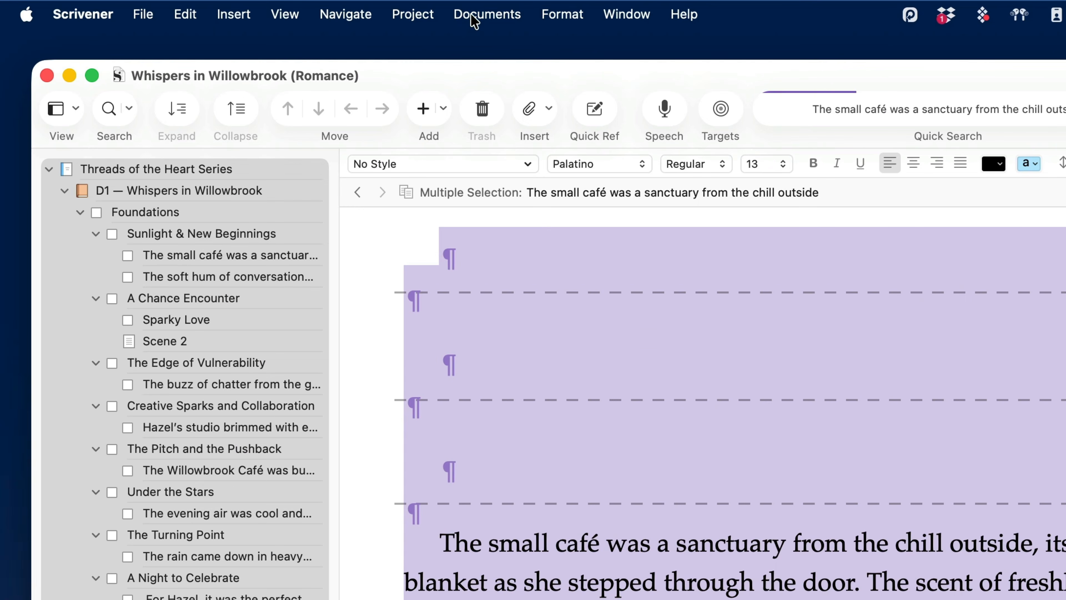
click(474, 17)
mouse_move(578, 383)
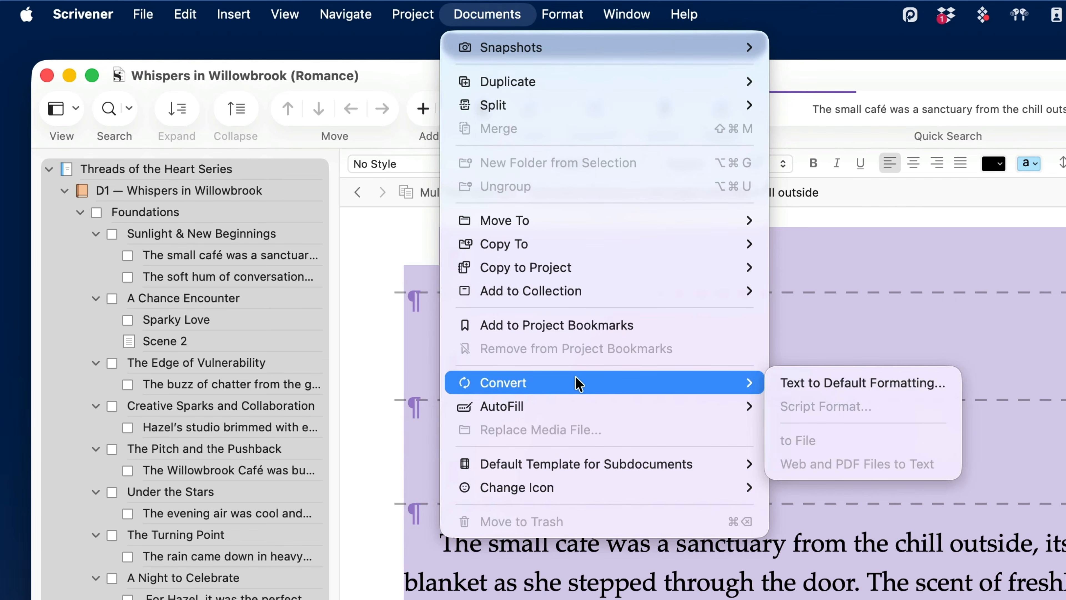
click(814, 393)
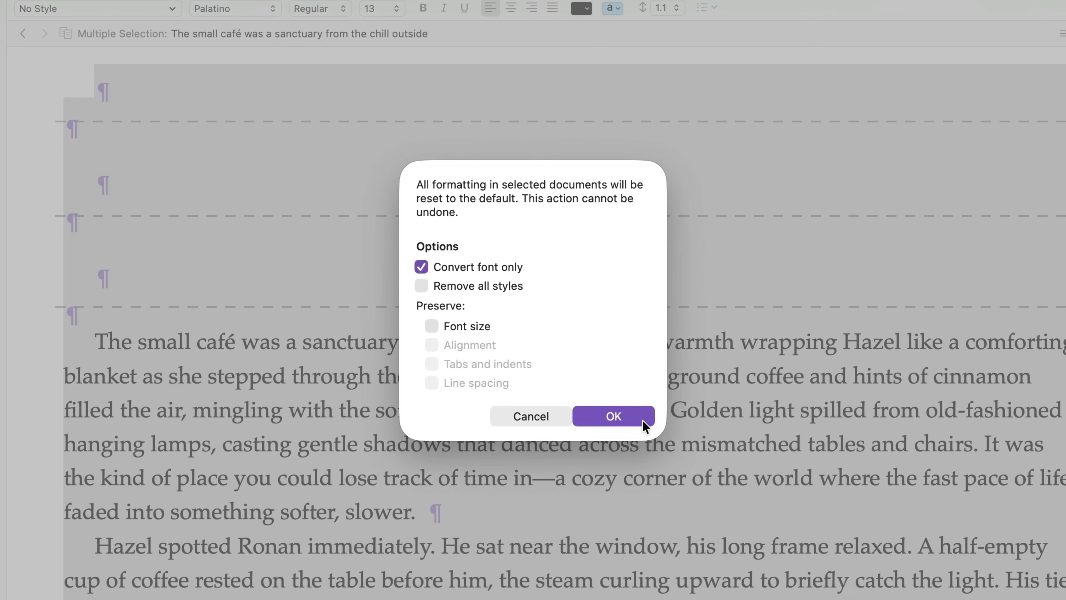
click(644, 422)
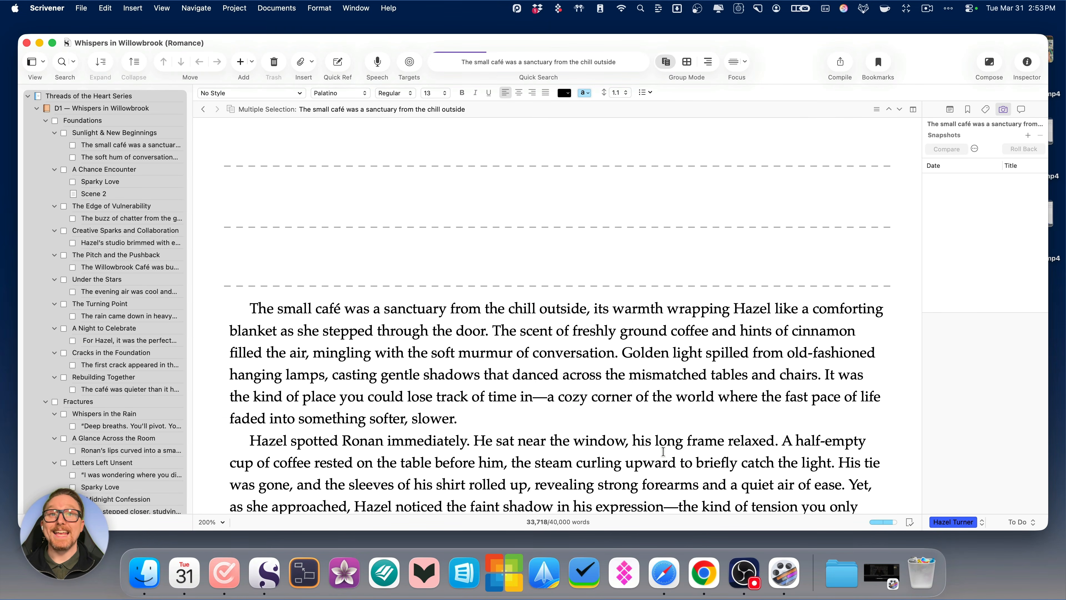
scroll(661, 462, down, 20)
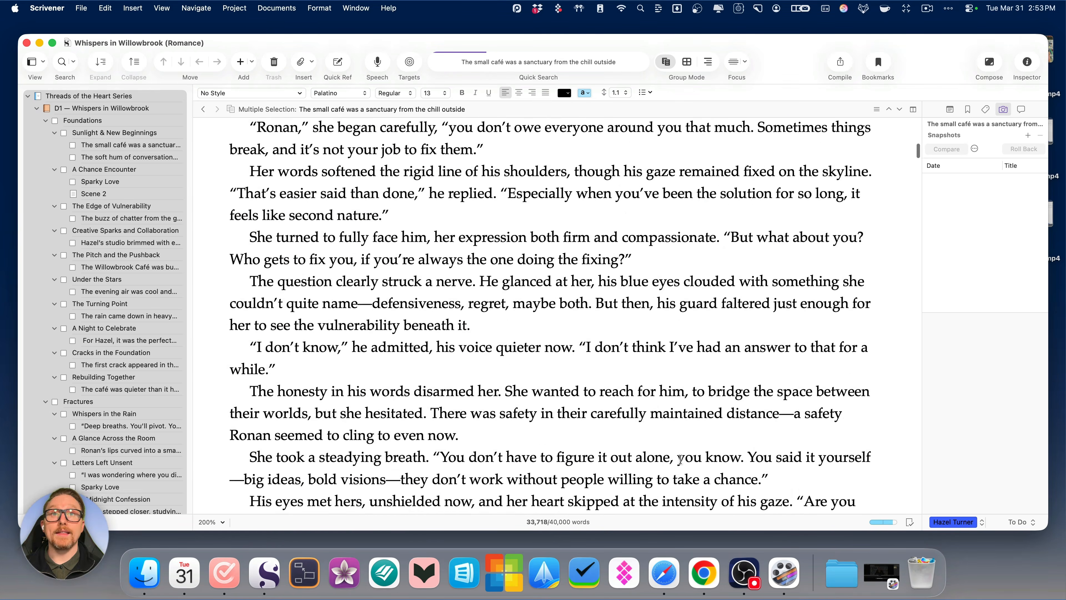
Give this project its own default formatting for new documents, adopting the current formatting of the opening café scene.
scroll(686, 457, up, 20)
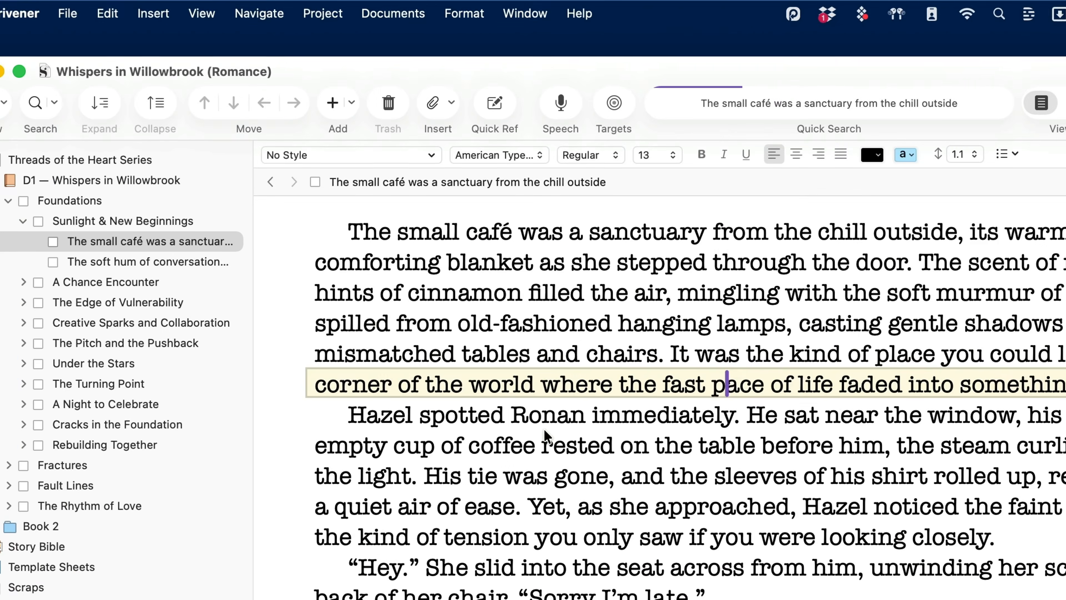
click(330, 19)
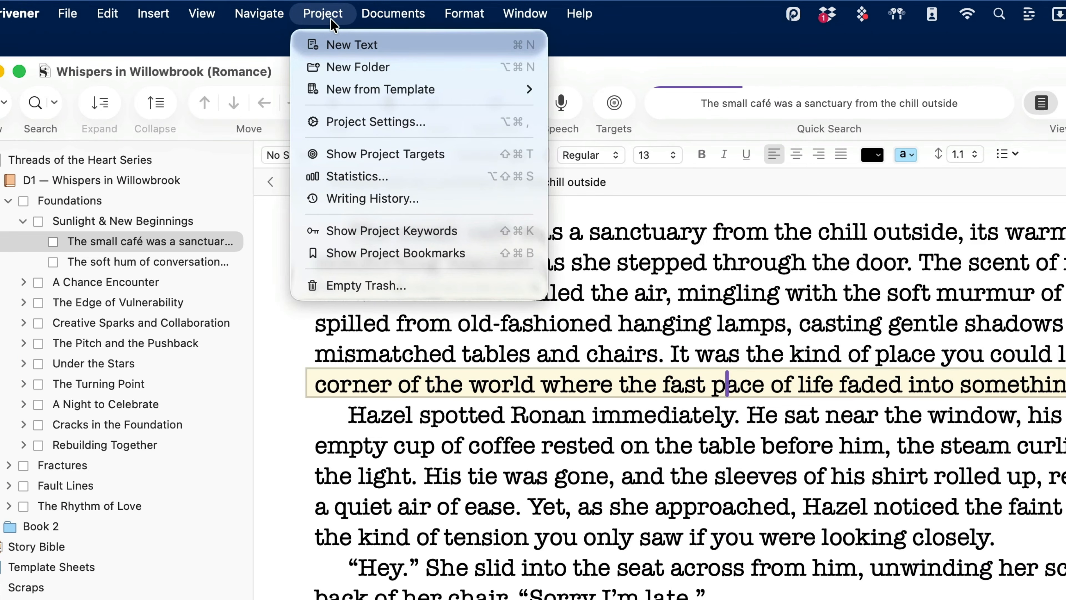
click(588, 584)
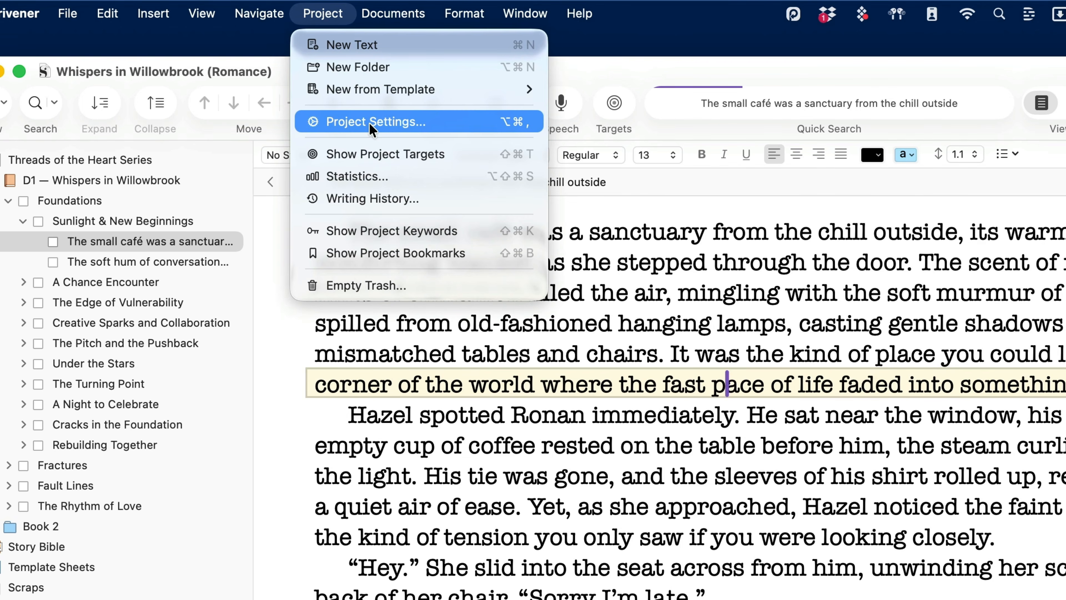
click(369, 122)
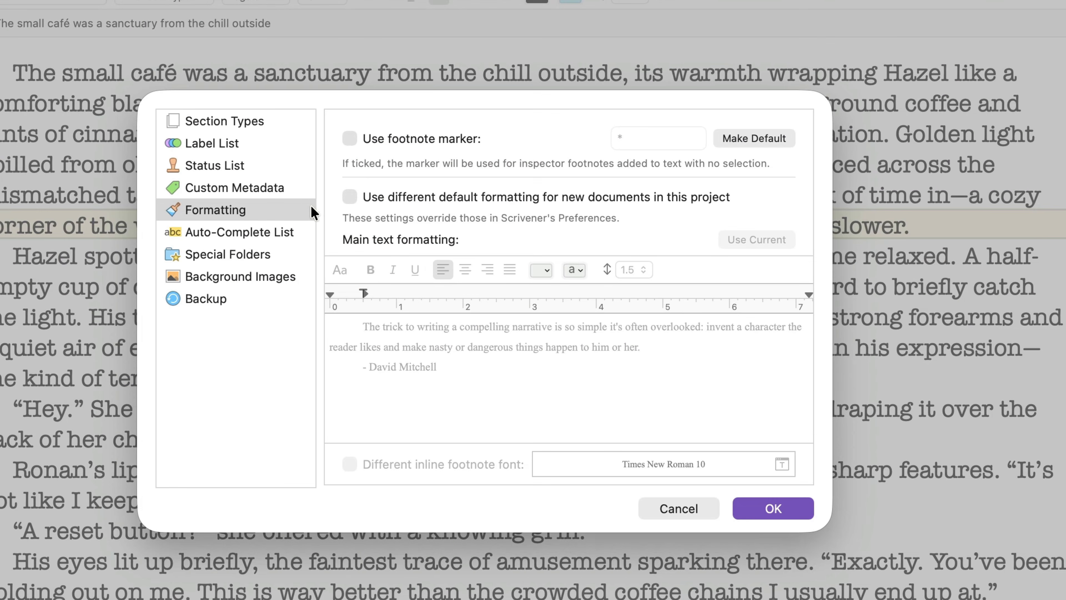
click(254, 210)
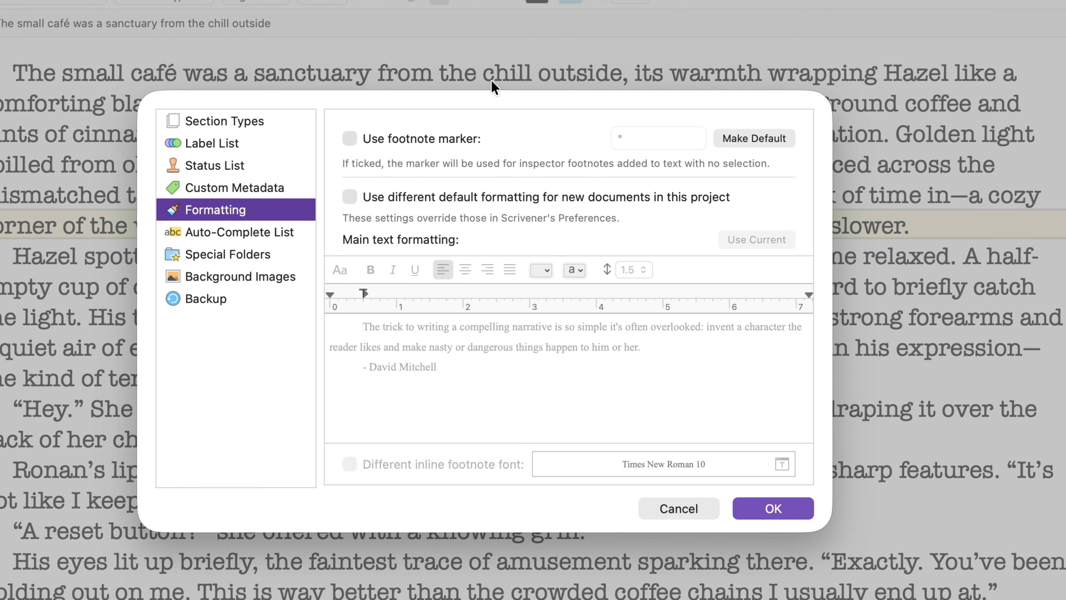
click(350, 196)
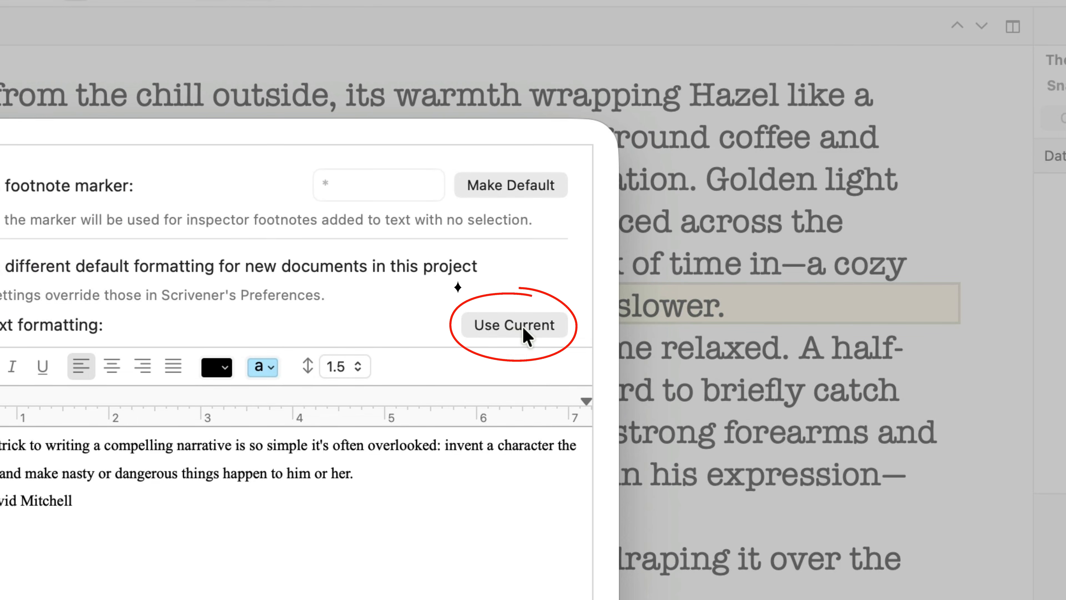
click(524, 329)
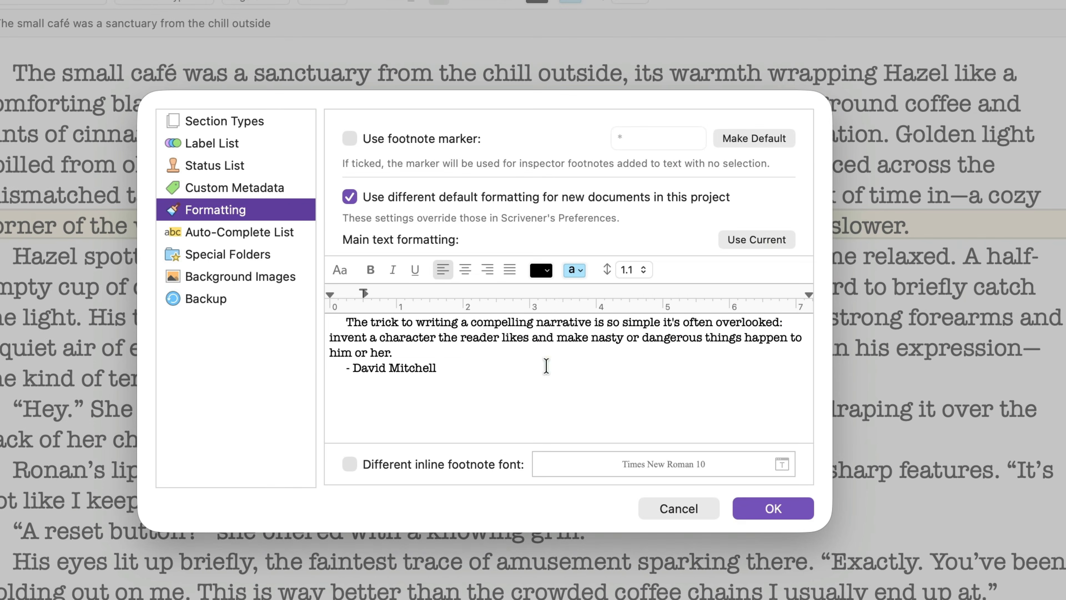
click(479, 354)
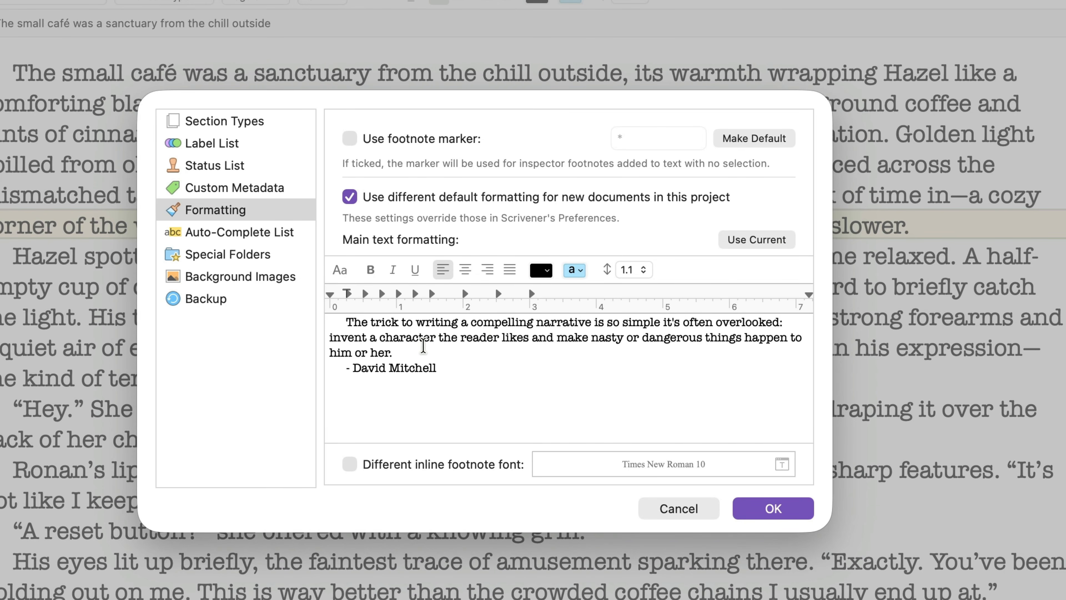
click(774, 508)
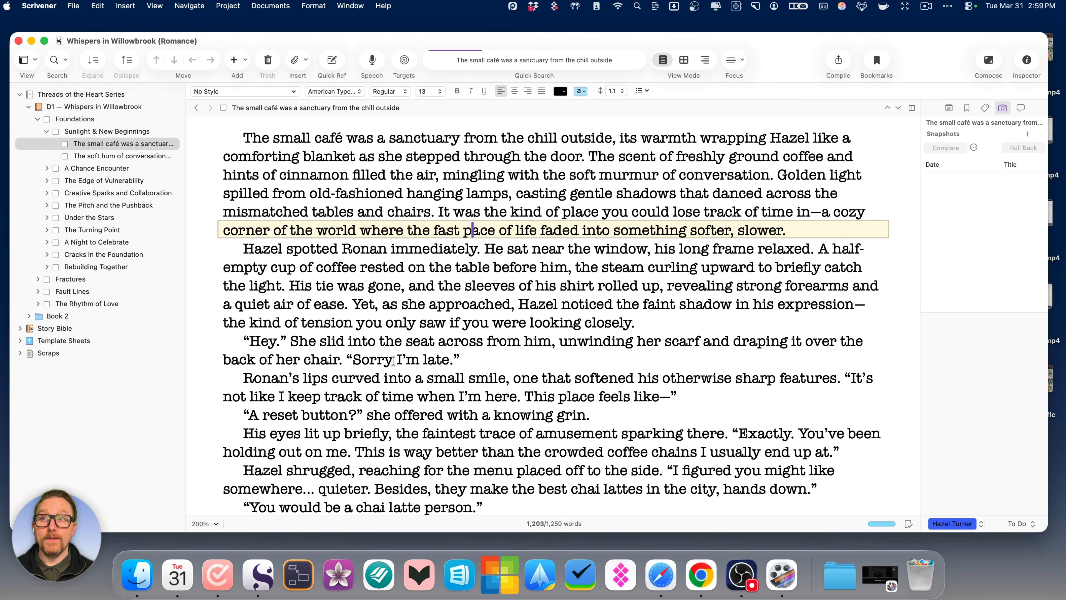
Convert the "soft hum of conversation" scene to the project's default formatting, with only Convert font only enabled.
click(138, 157)
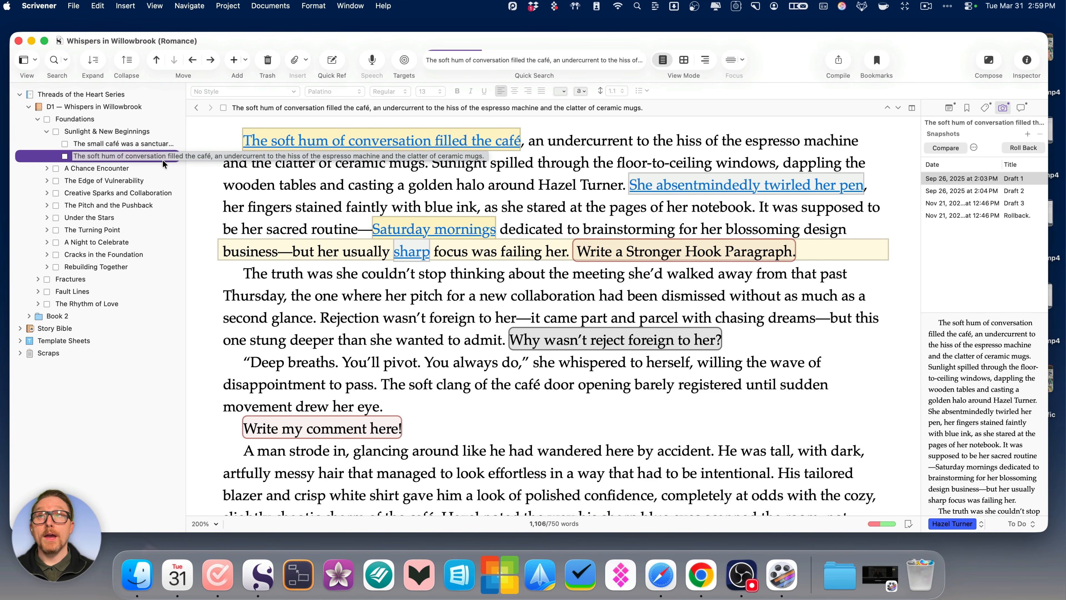
click(276, 7)
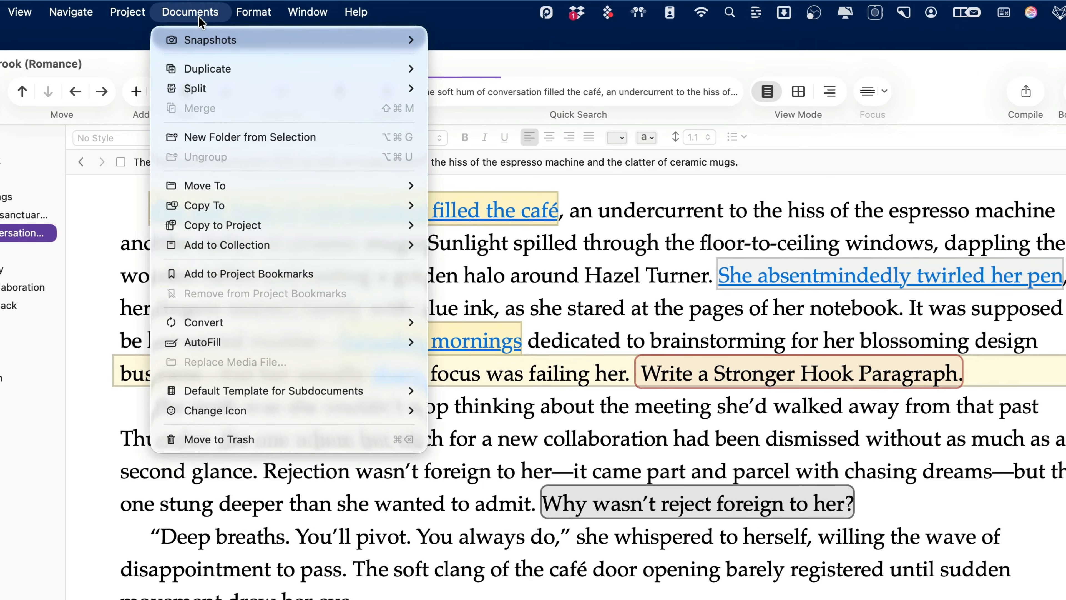
mouse_move(293, 322)
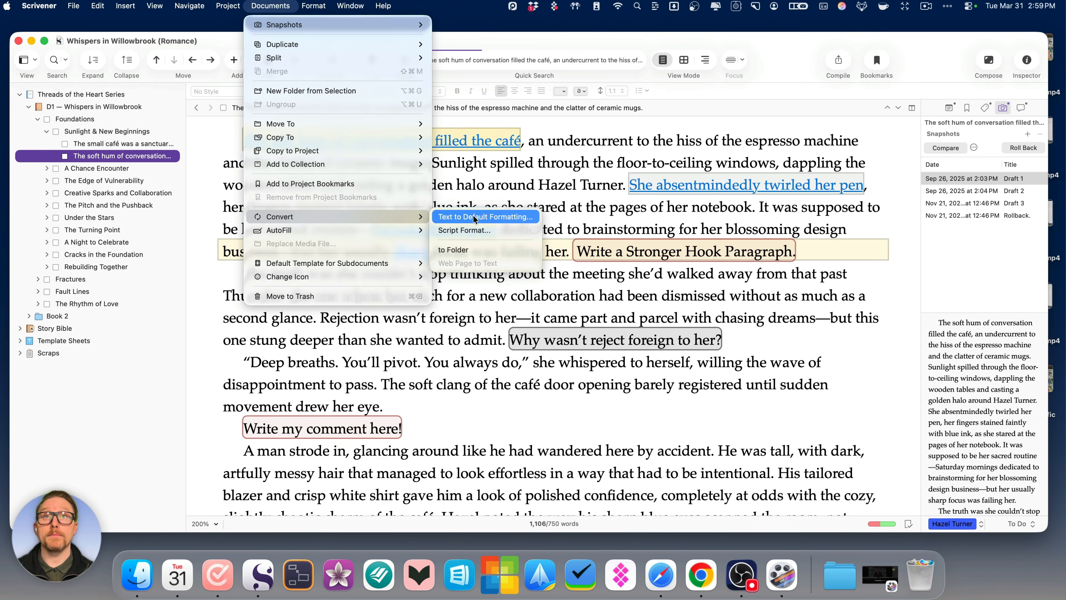
click(474, 218)
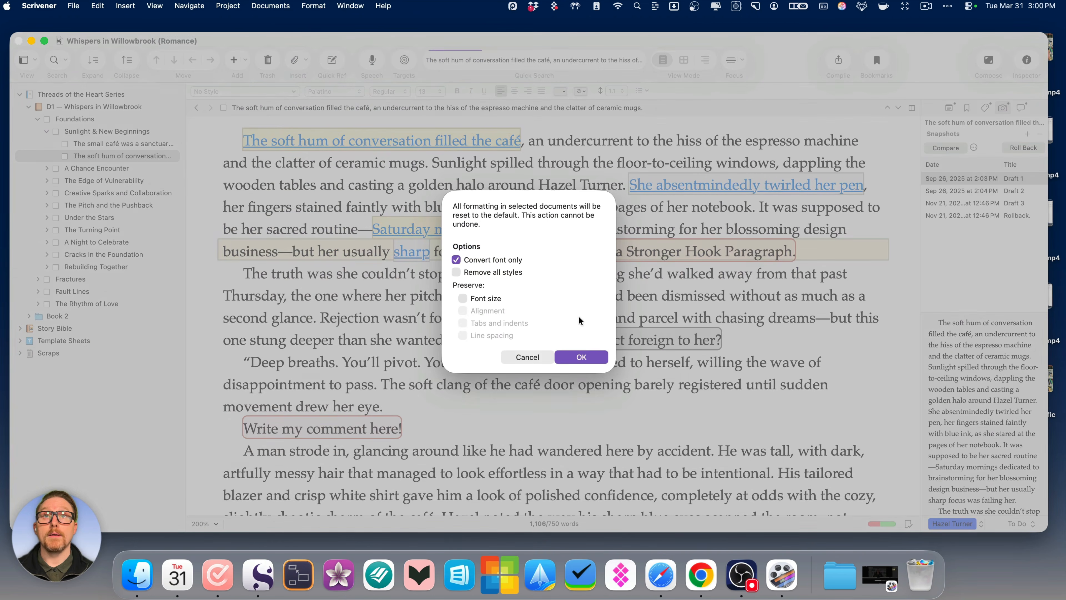
click(582, 358)
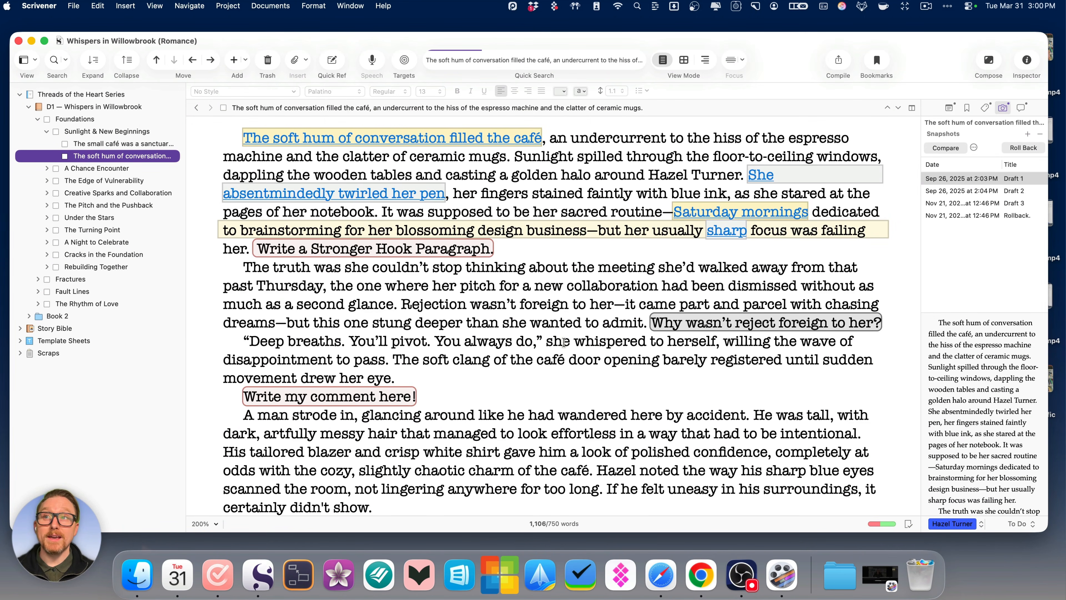
Expand every level of the Threads of the Heart Series outline and select all its documents for group viewing.
click(90, 97)
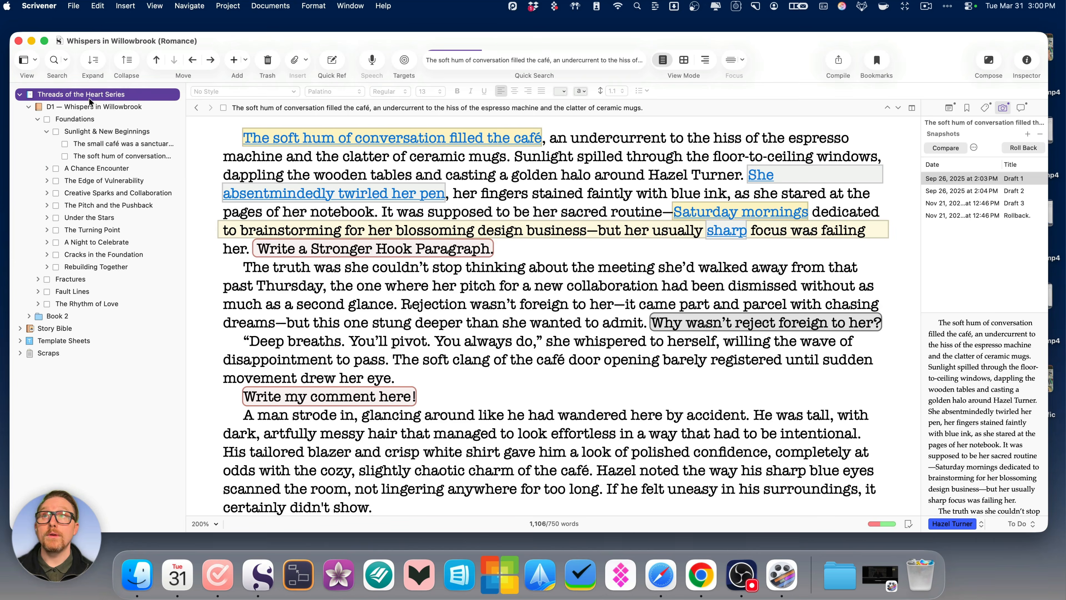
click(100, 74)
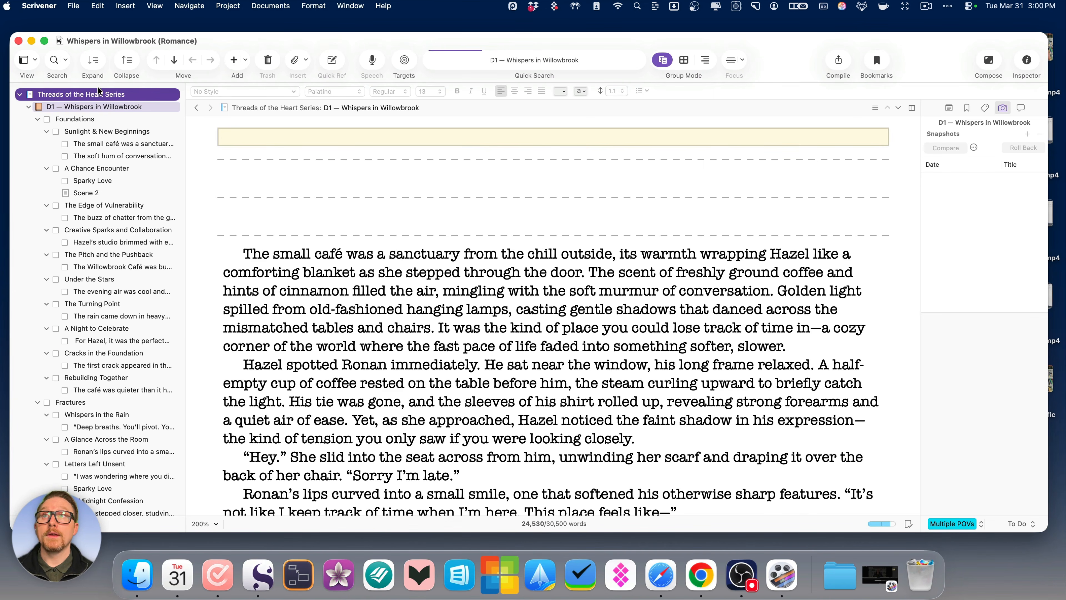
click(98, 6)
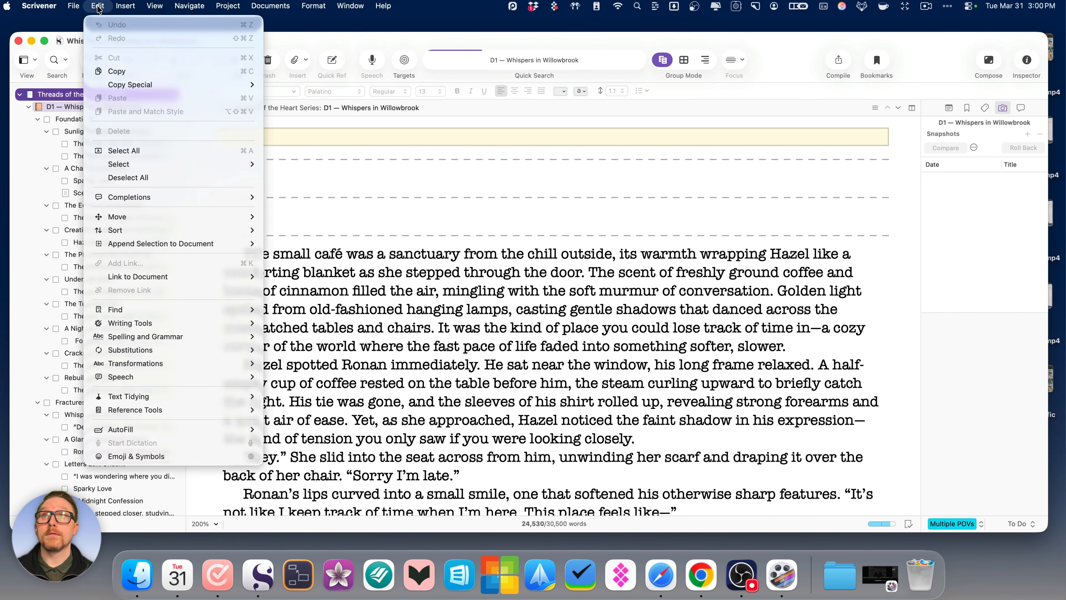
click(158, 149)
click(425, 290)
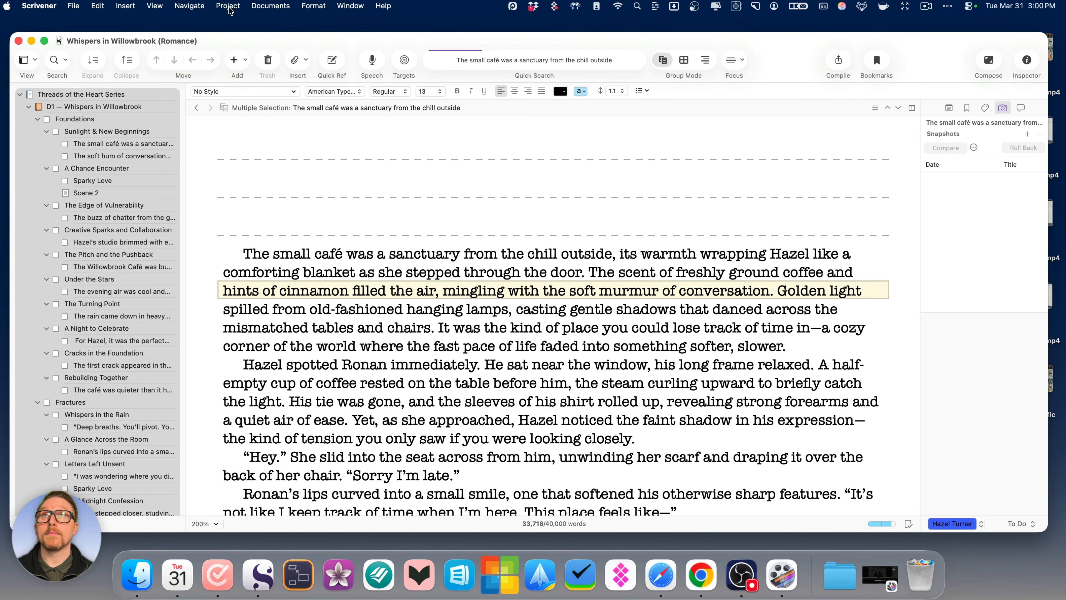
Convert all selected documents to the project's default formatting, with only Convert font only enabled, and check the font throughout the combined text.
click(257, 6)
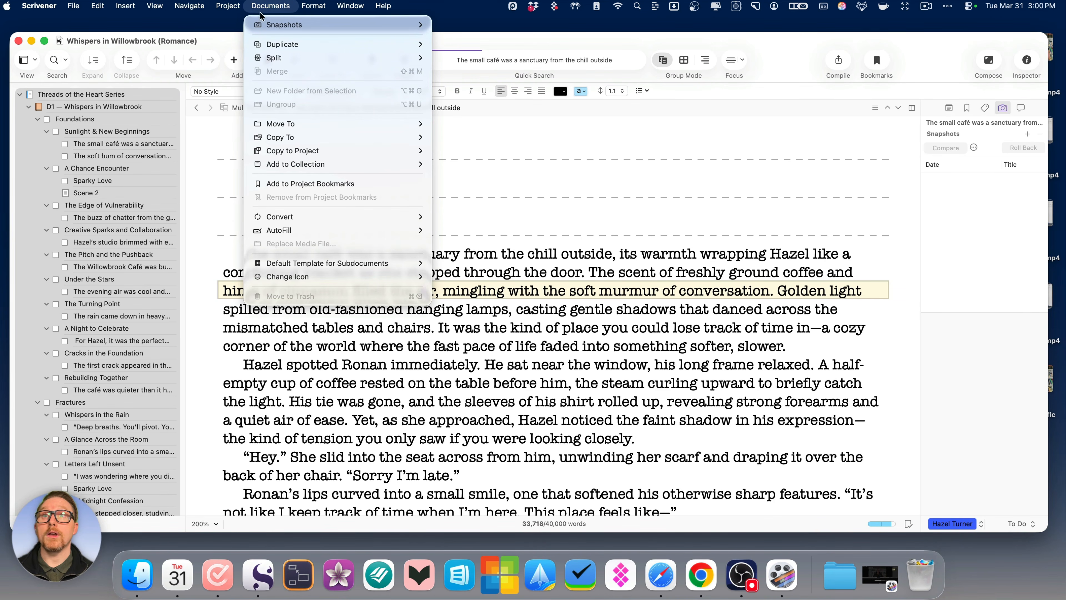
mouse_move(347, 213)
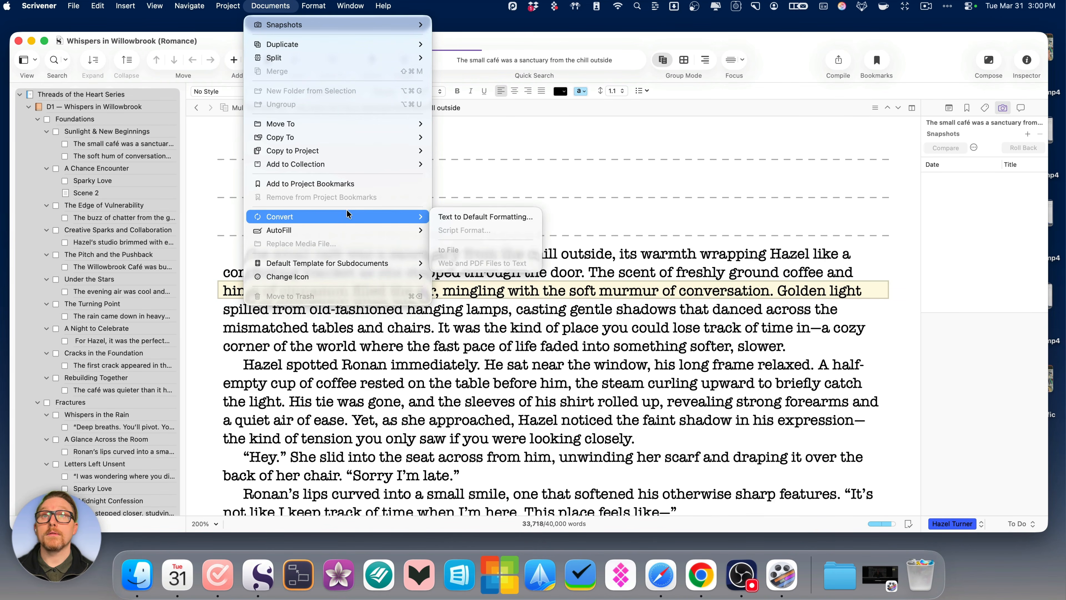
click(463, 218)
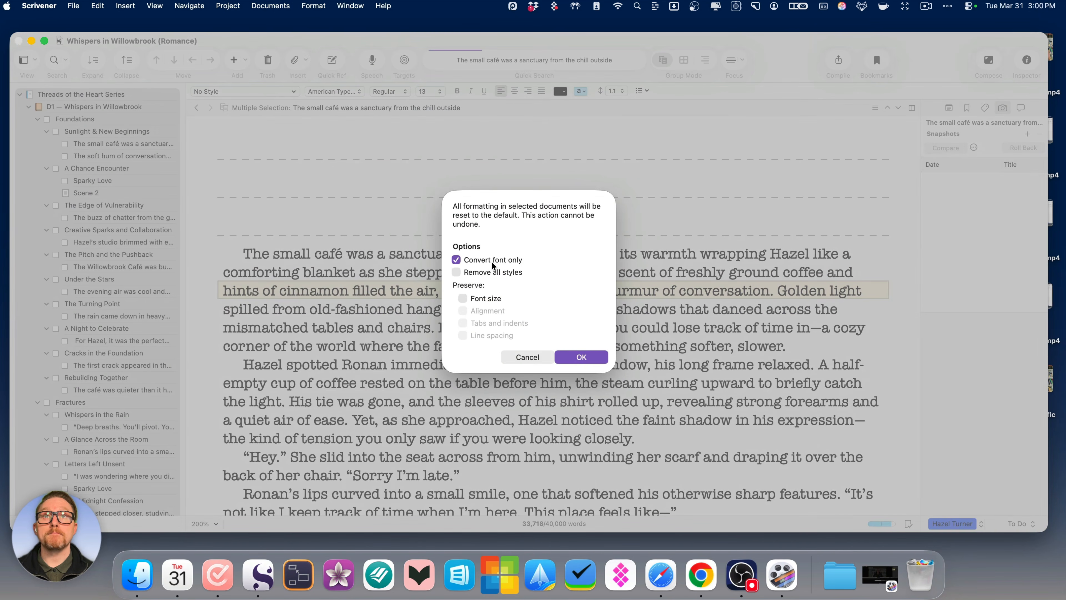
click(581, 357)
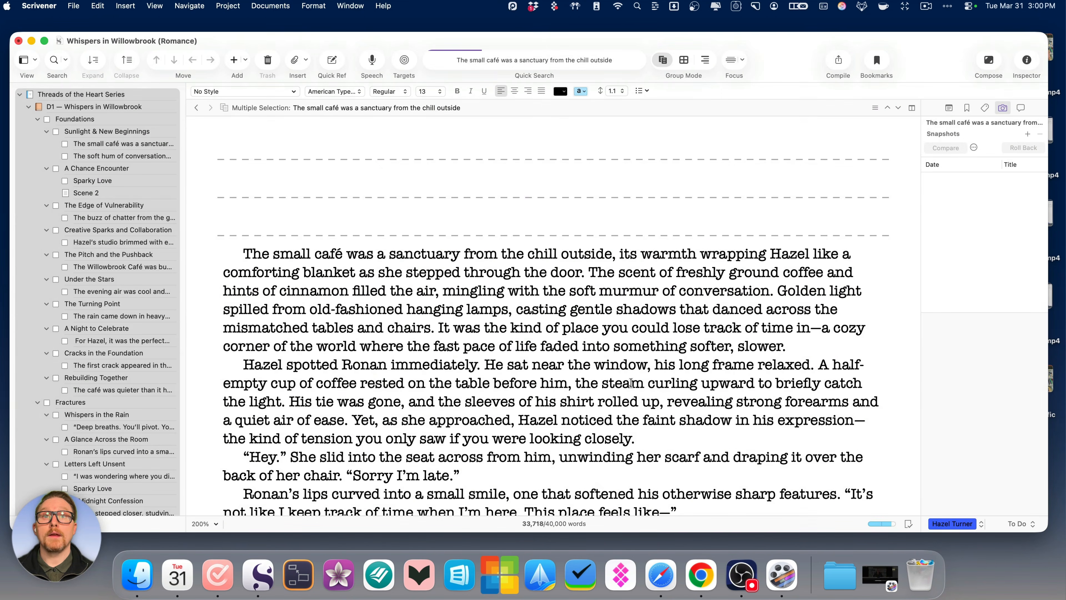
scroll(631, 383, down, 15)
scroll(639, 392, down, 20)
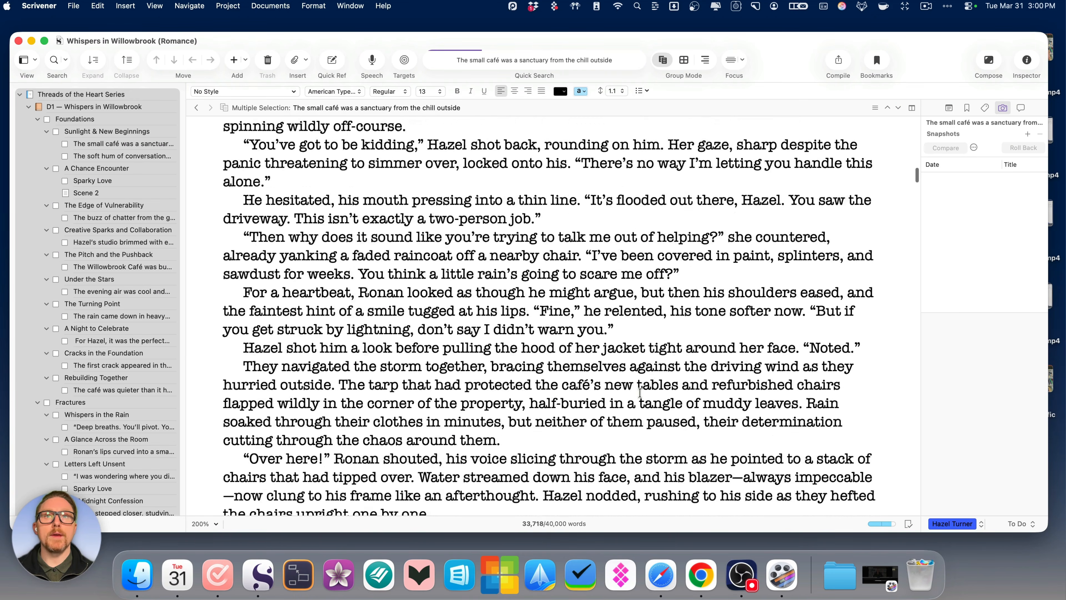
scroll(640, 394, down, 20)
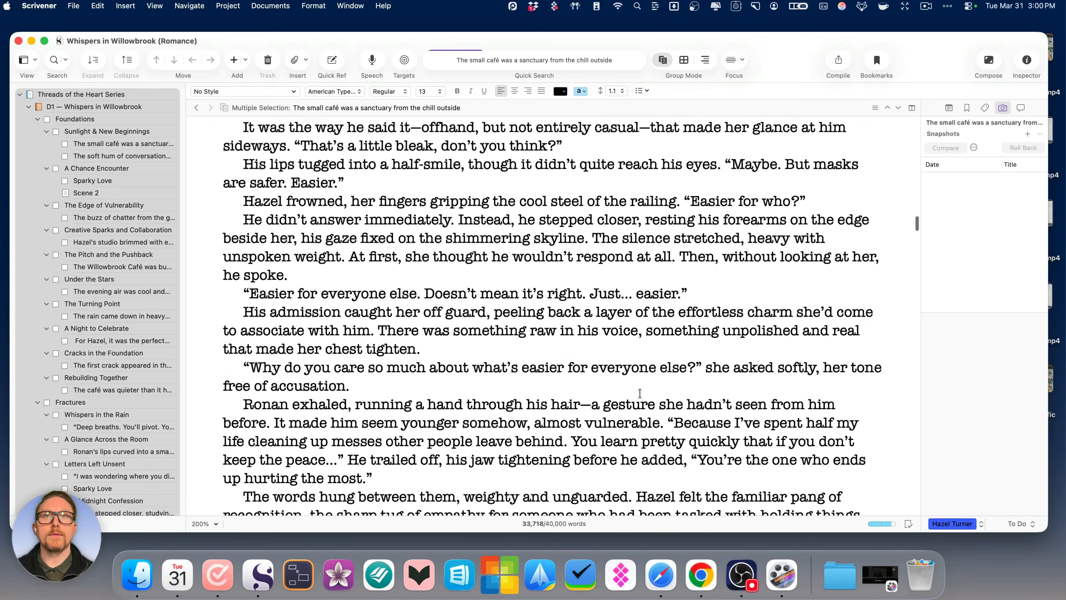
scroll(639, 393, down, 20)
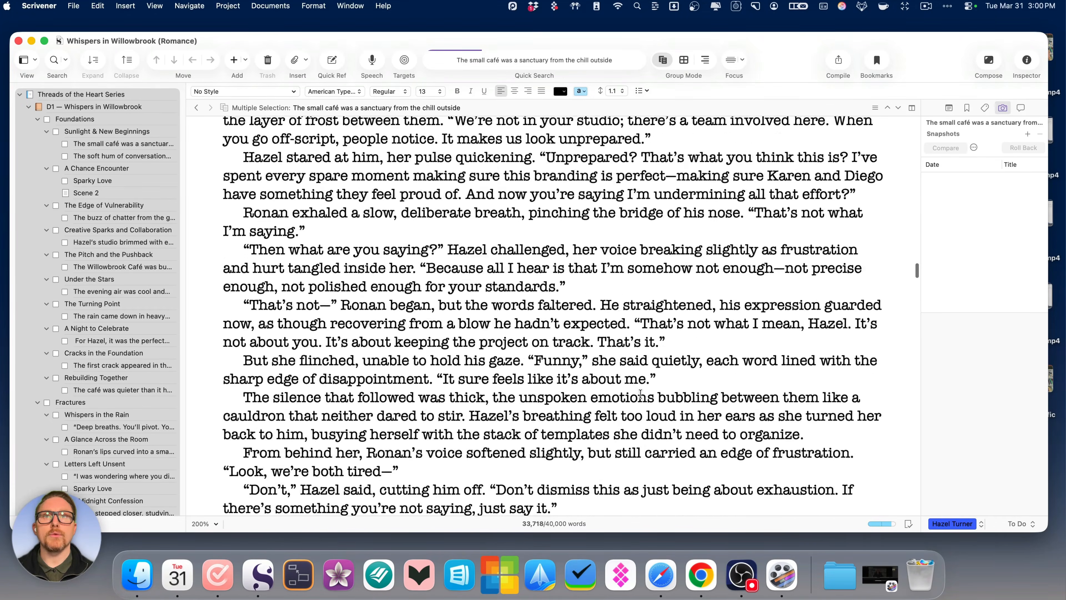
scroll(640, 393, down, 20)
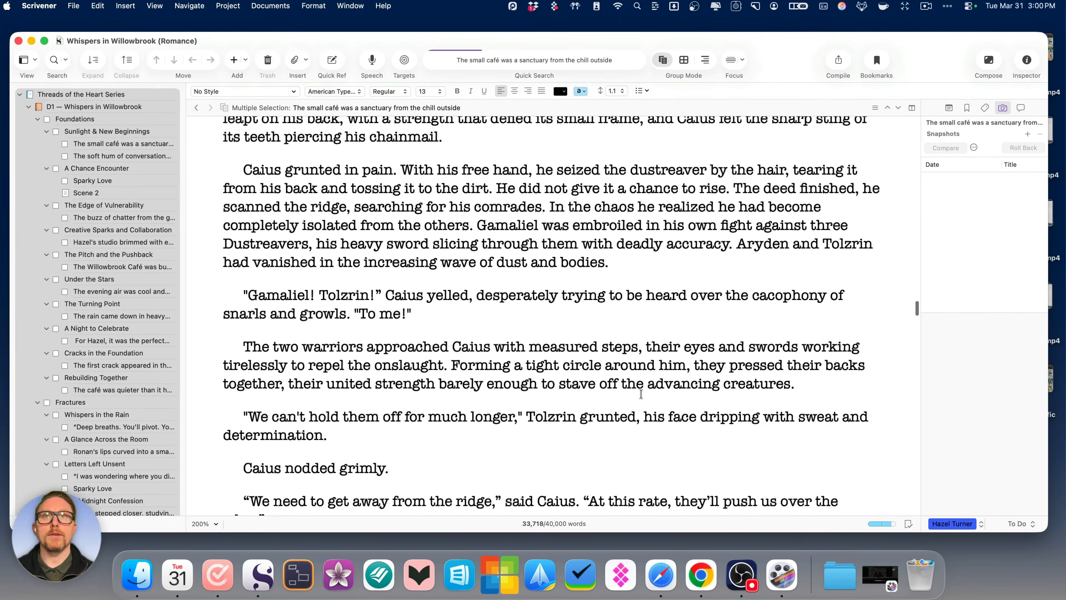
scroll(641, 393, down, 15)
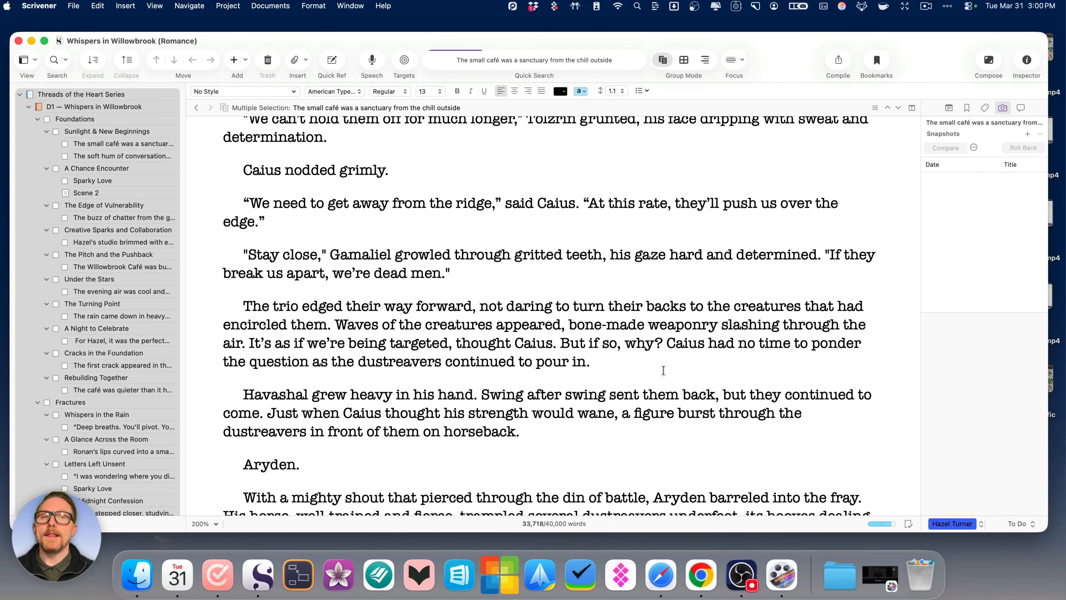